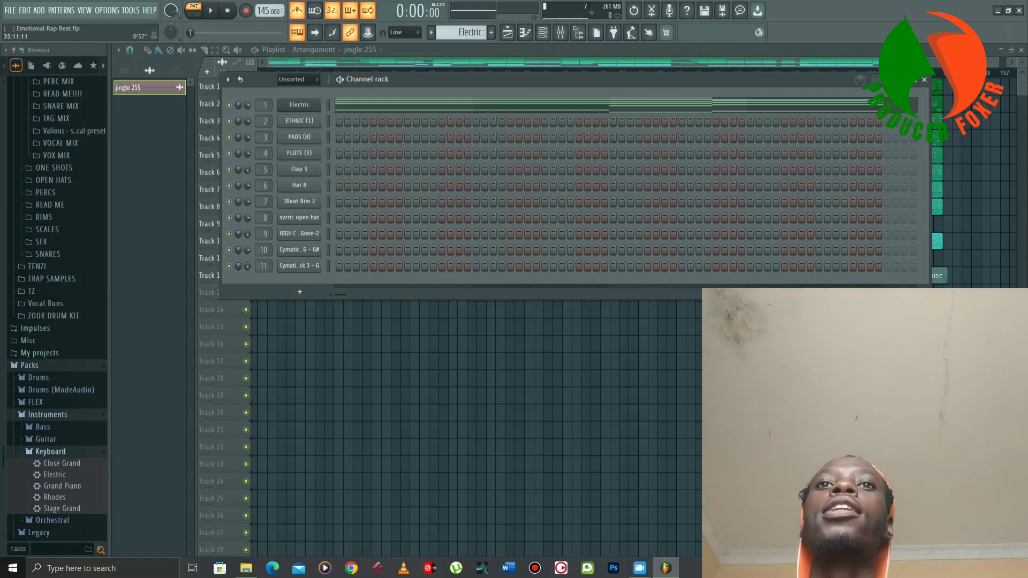
- Review the Electric channel's instrument settings and play its chord progression in the piano roll
left_click(300, 105)
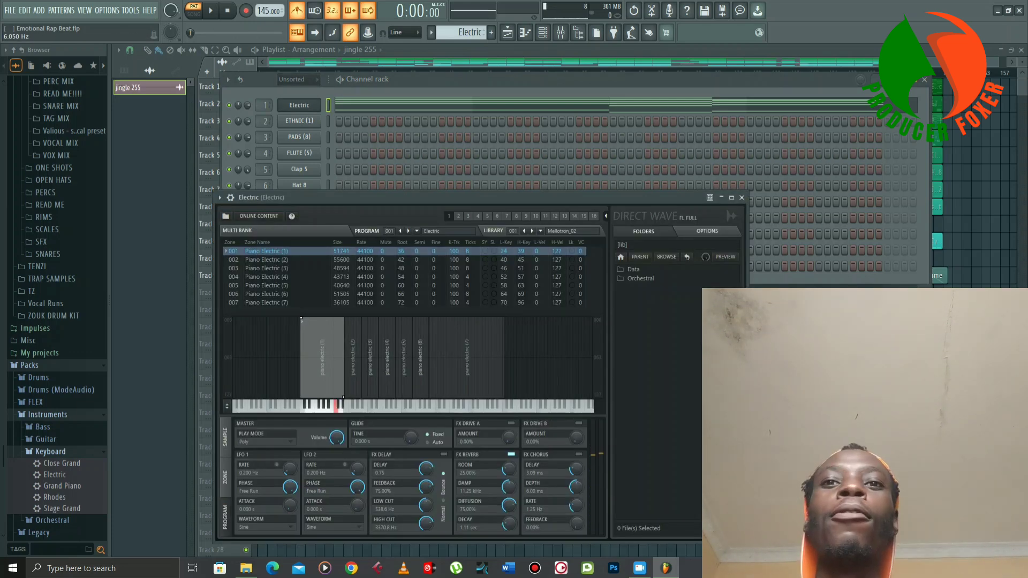
left_click(741, 197)
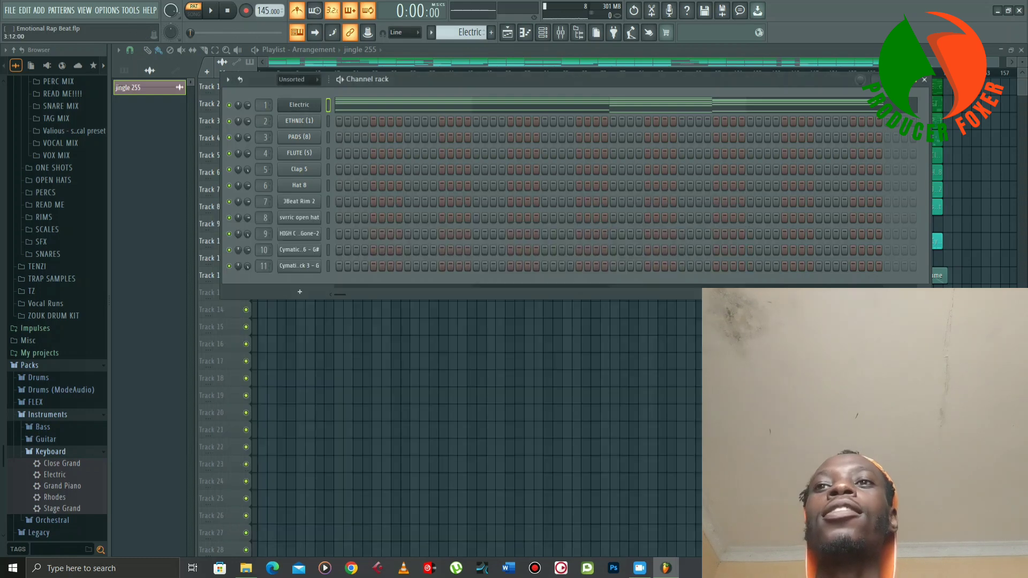
key("F7")
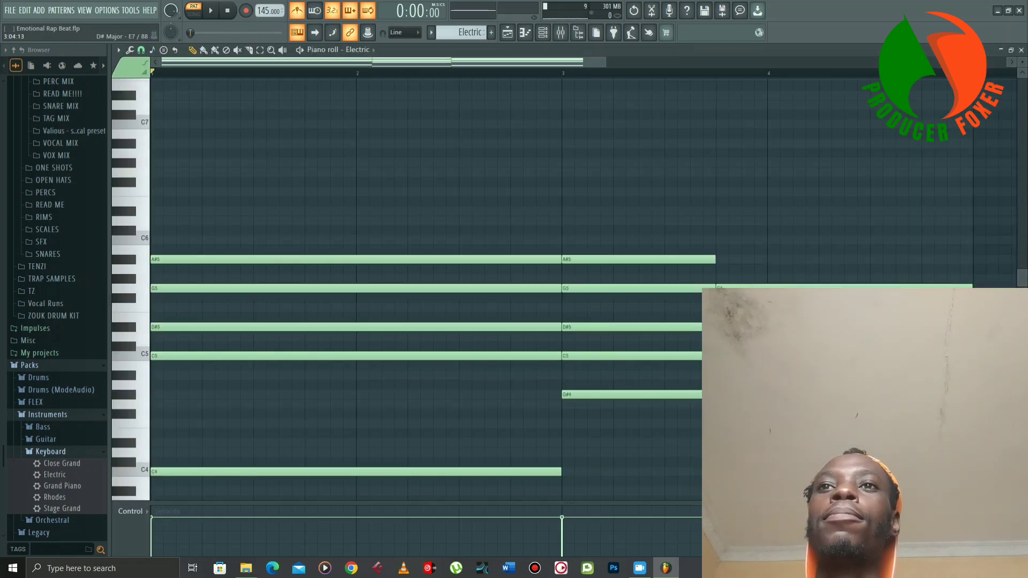
left_click_drag(605, 62, 844, 62)
left_click_drag(1022, 277, 1022, 319)
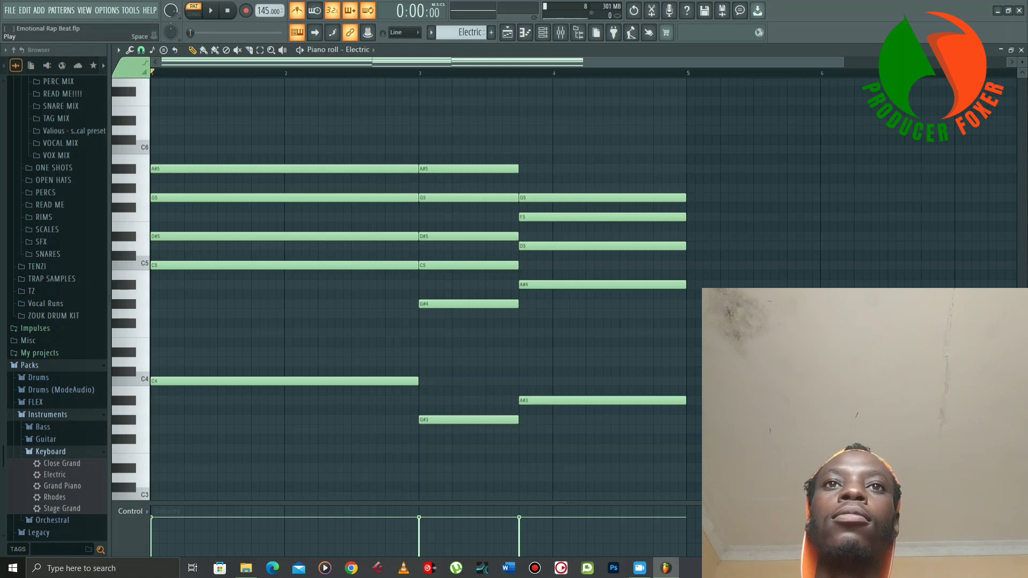
key("space")
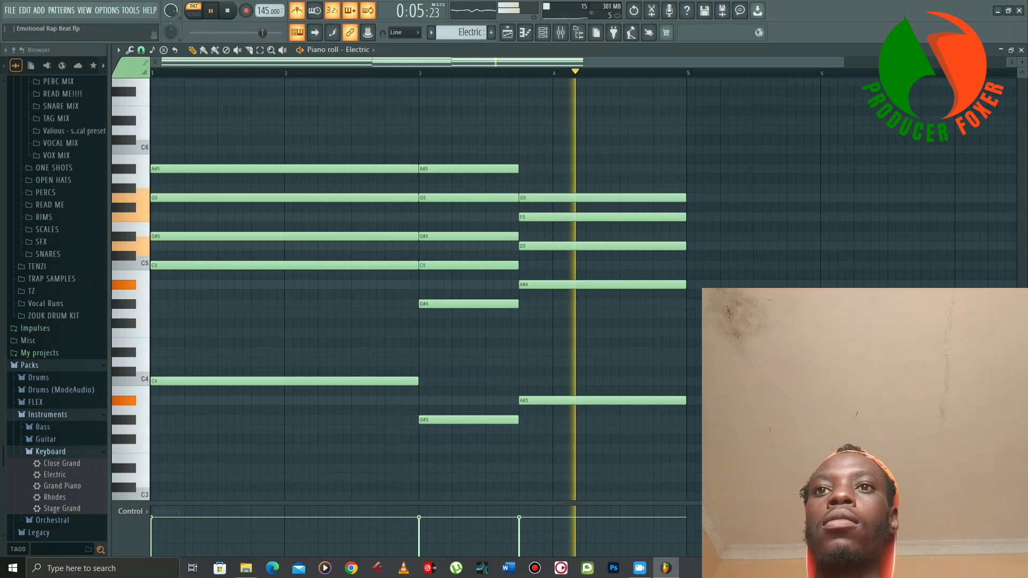
key("space")
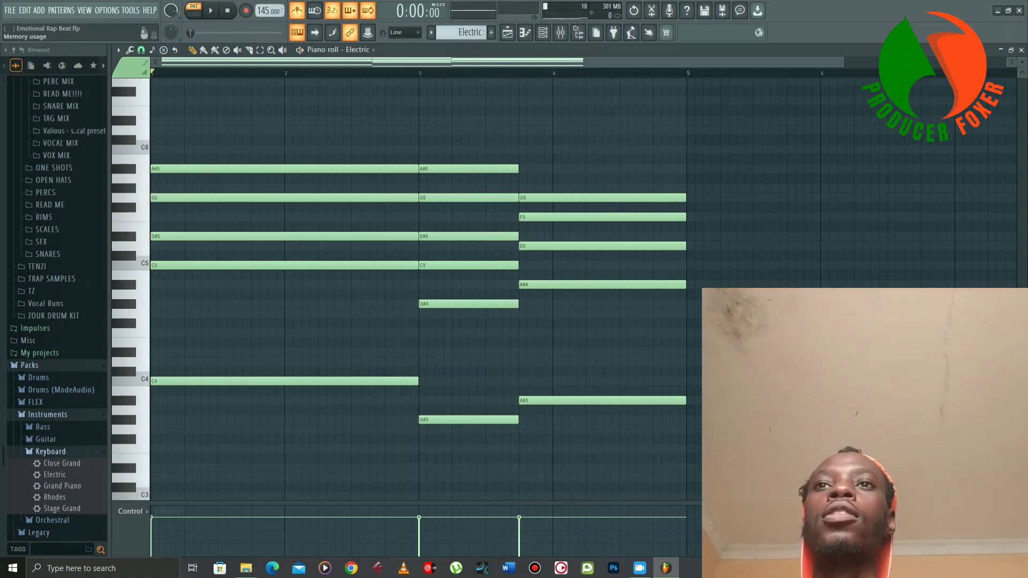
- Inspect the Fruity parametric EQ 2 on the Electric mixer track, closing the EQ and mixer when done
left_click(561, 32)
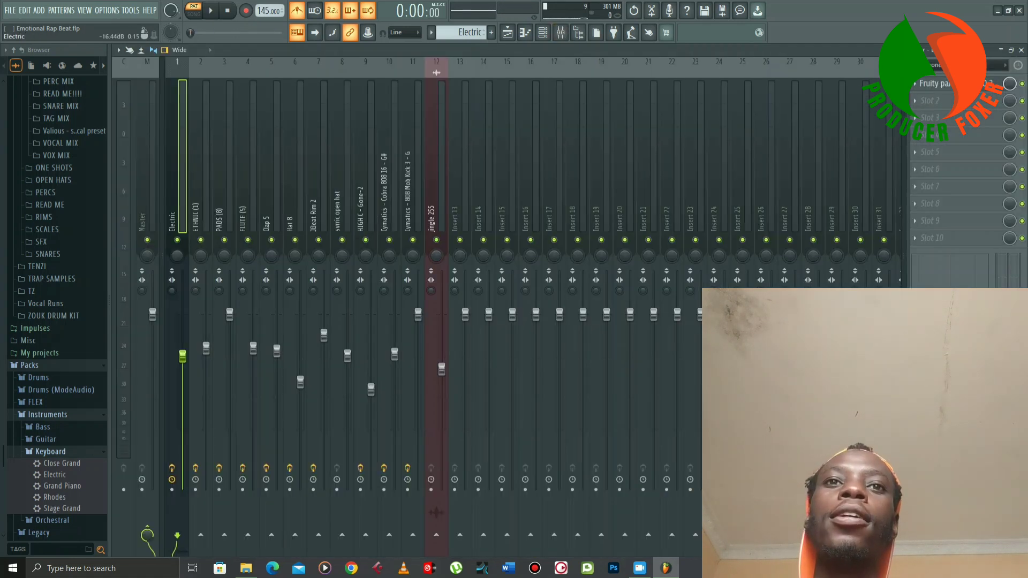
left_click(936, 83)
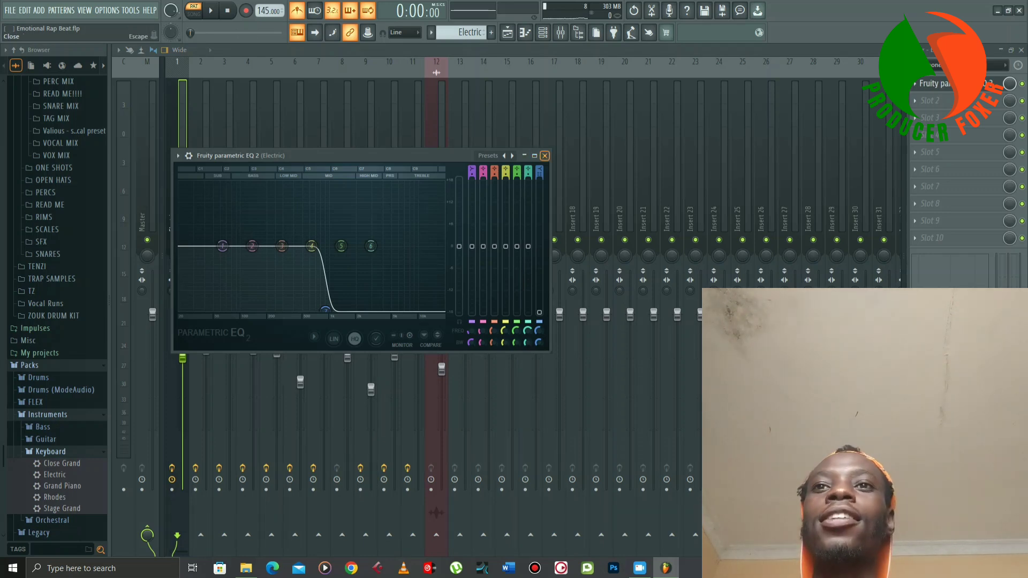
left_click(545, 156)
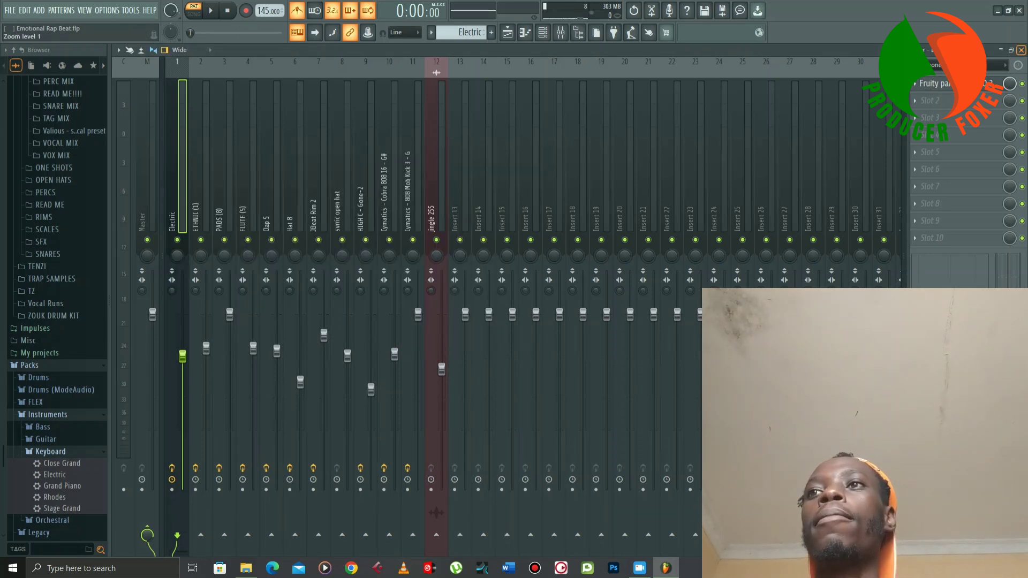
left_click(1022, 50)
- Switch to the ETHNIC (1) pattern and slightly lengthen the release of that channel's volume envelope
left_click(542, 33)
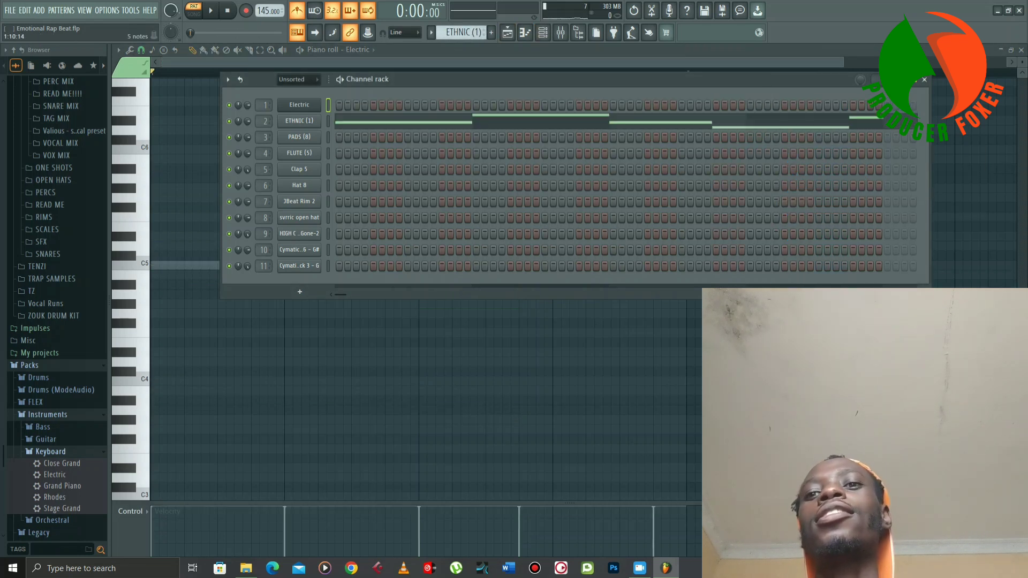
left_click(300, 121)
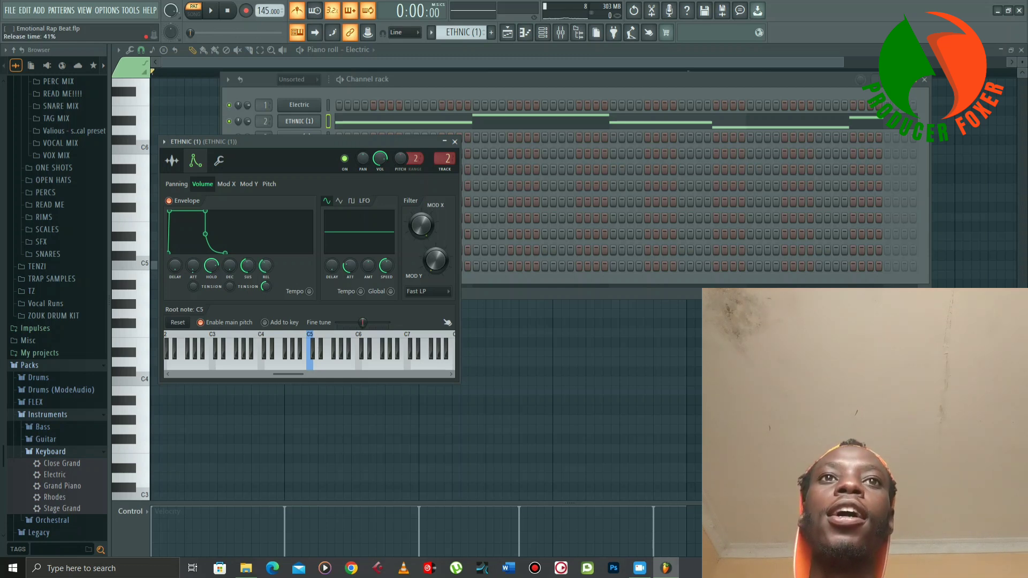
left_click_drag(265, 265, 266, 261)
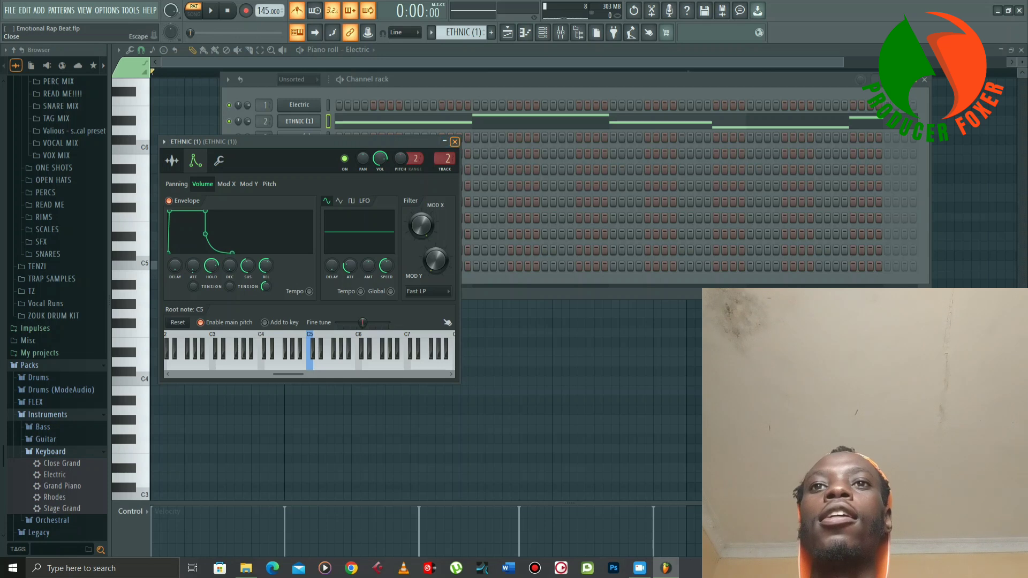
left_click(455, 141)
- Open the ETHNIC (1) melody in the piano roll and play it through
left_click(358, 121)
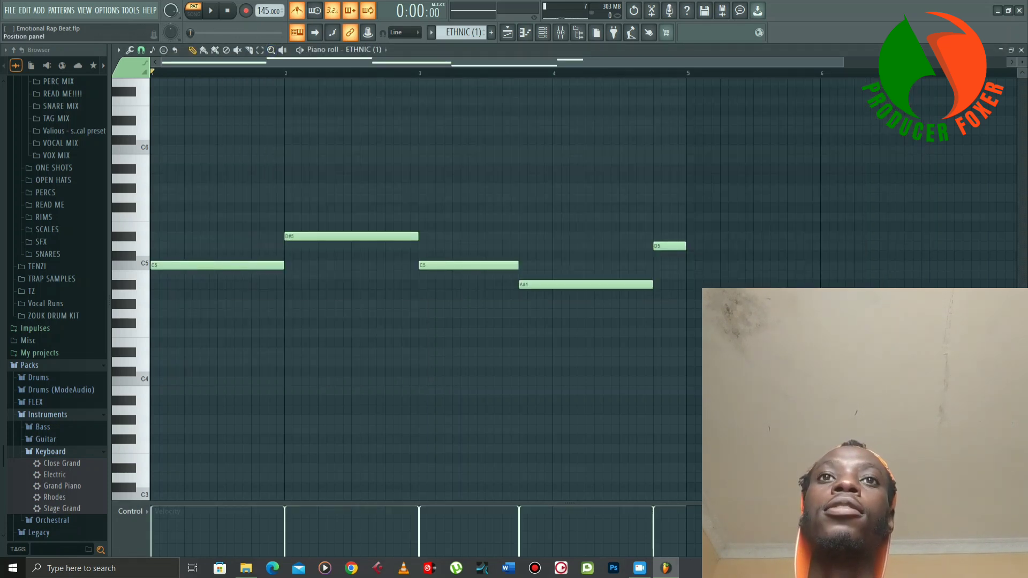
key("space")
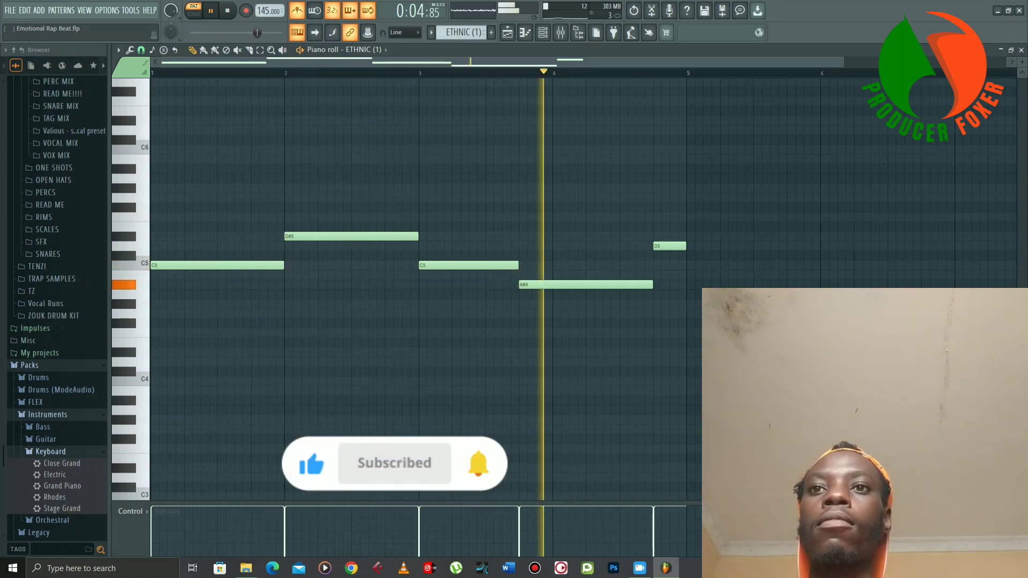
key("space")
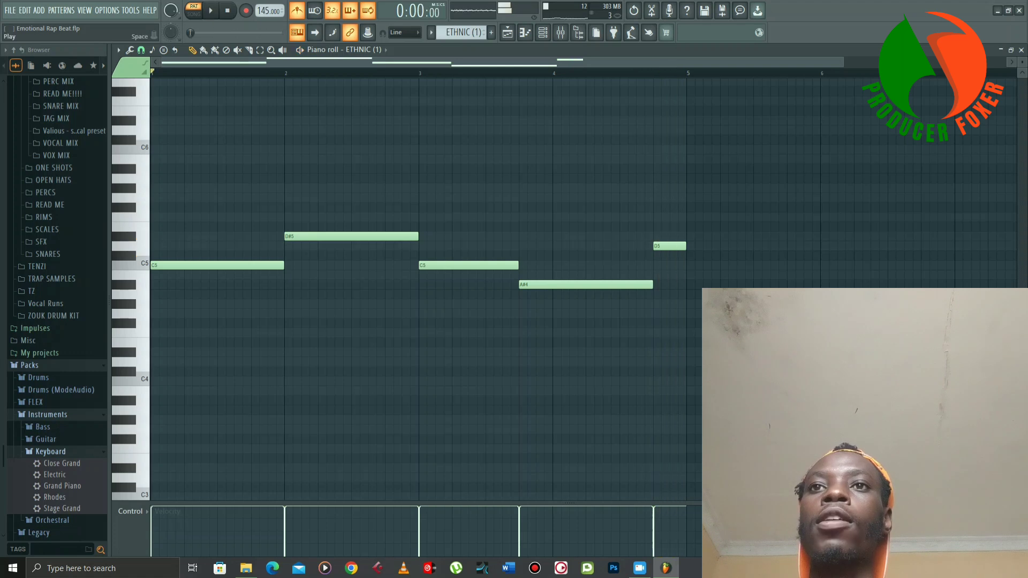
- Inspect the Fruity Delay 3 settings on the ETHNIC (1) mixer track
left_click(560, 32)
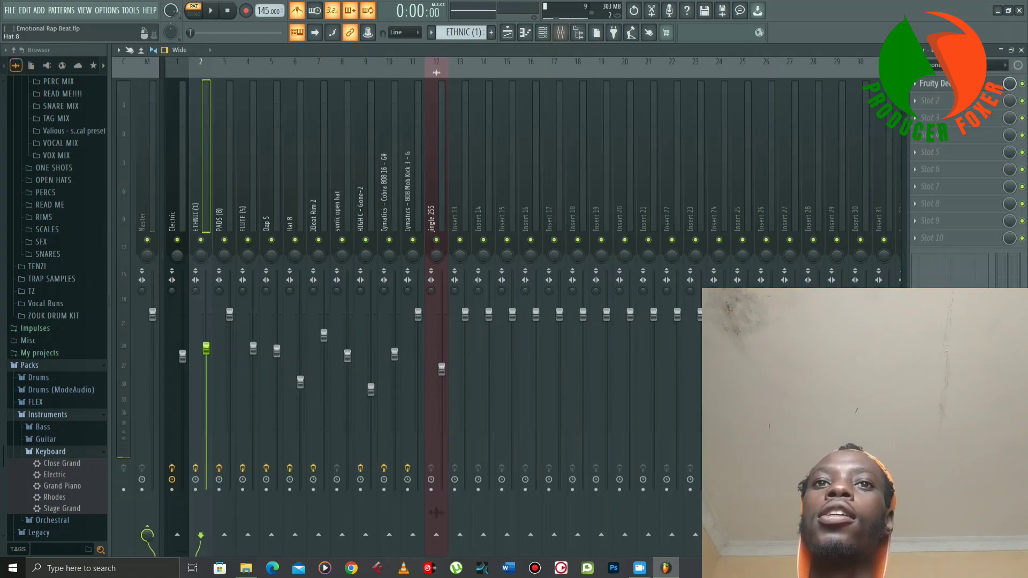
left_click(935, 83)
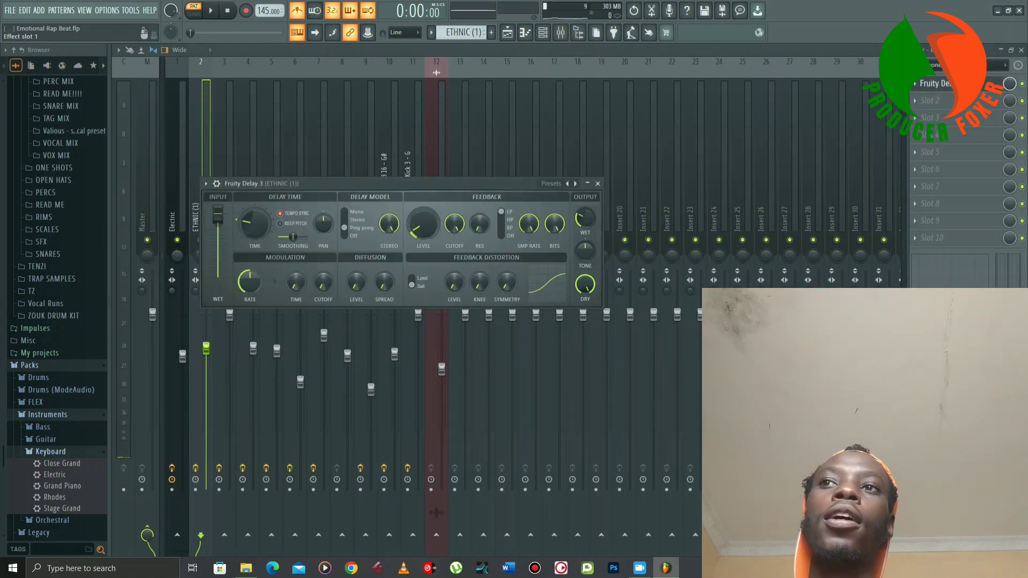
left_click(598, 183)
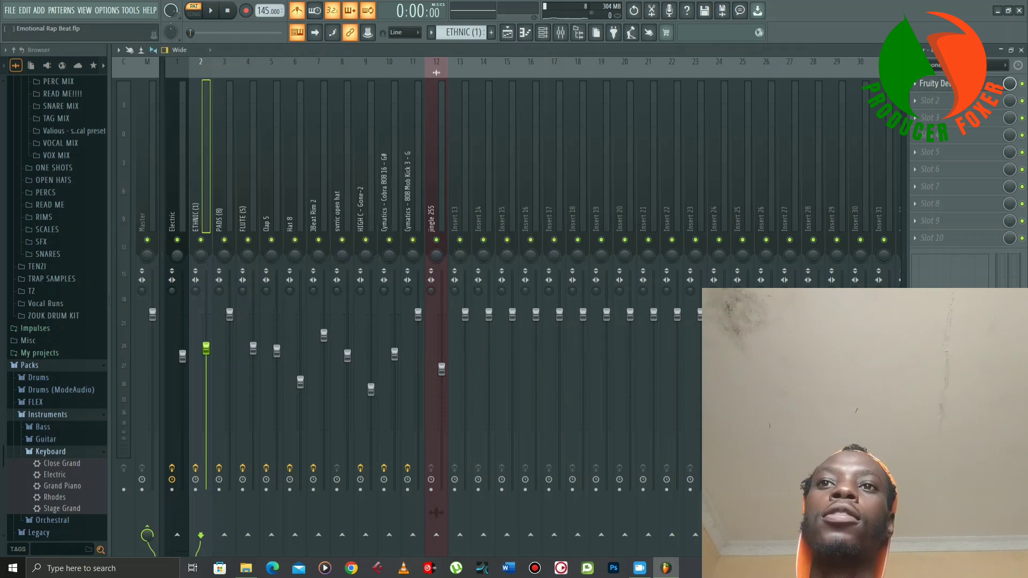
- Check the PADS (8) channel's volume envelope and play its pattern's chords in the piano roll
left_click(542, 32)
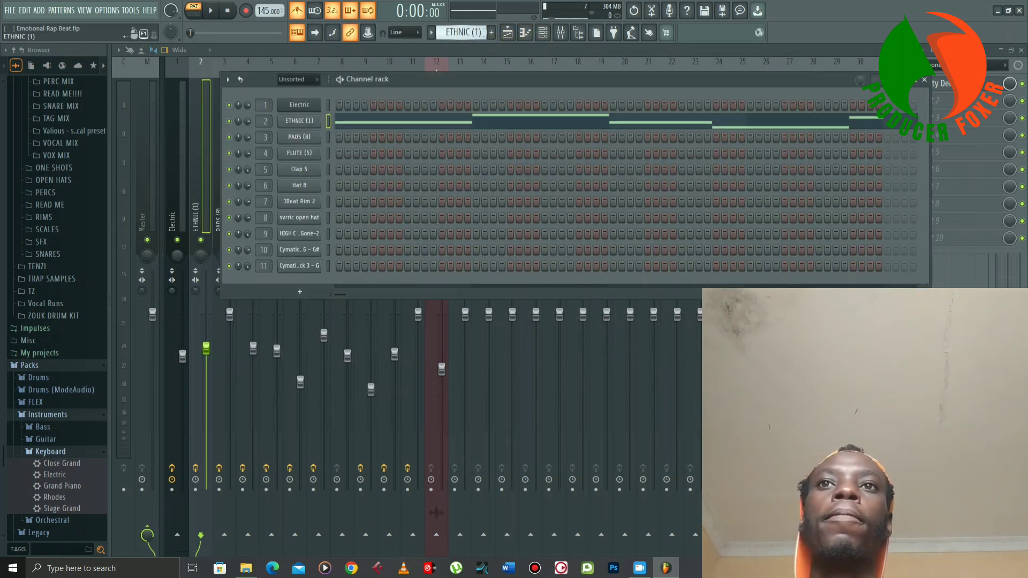
scroll(462, 32, "down", 1)
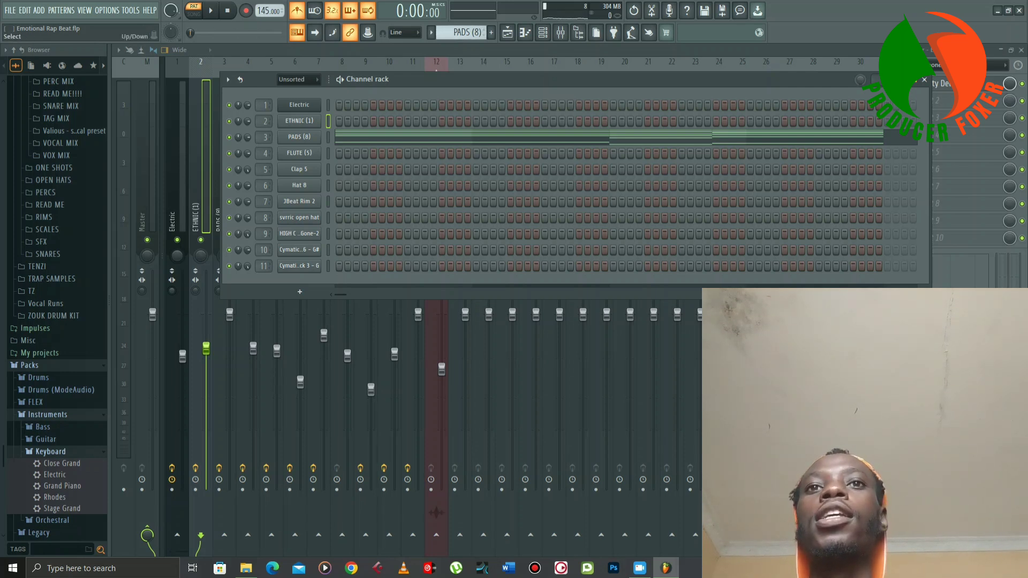
left_click(299, 137)
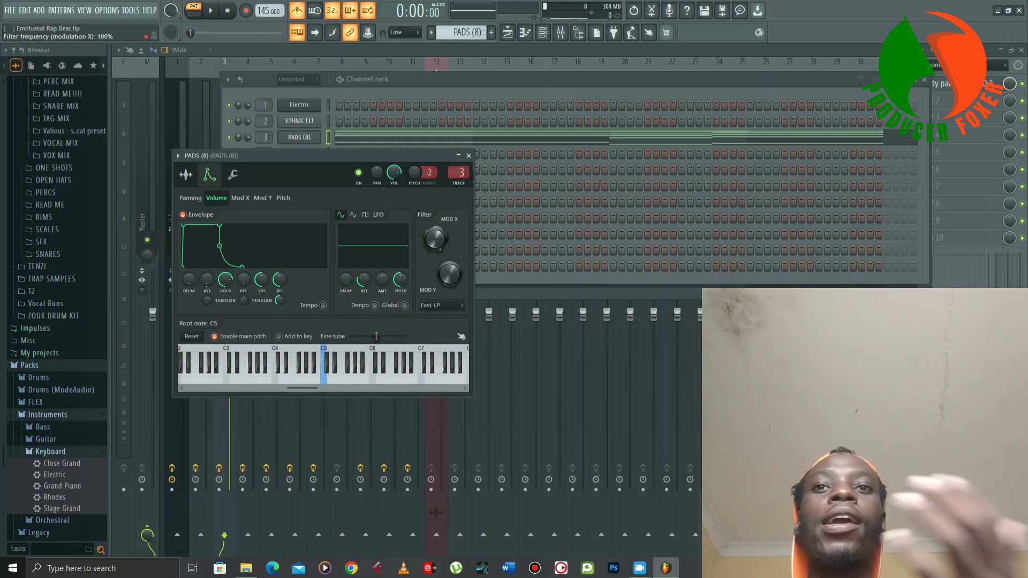
left_click(469, 155)
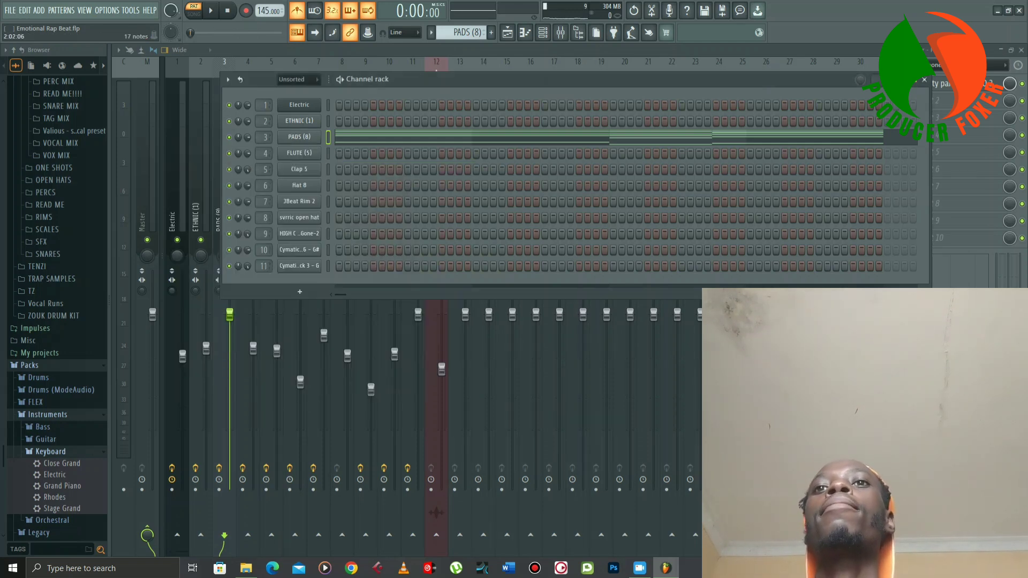
left_click(482, 137)
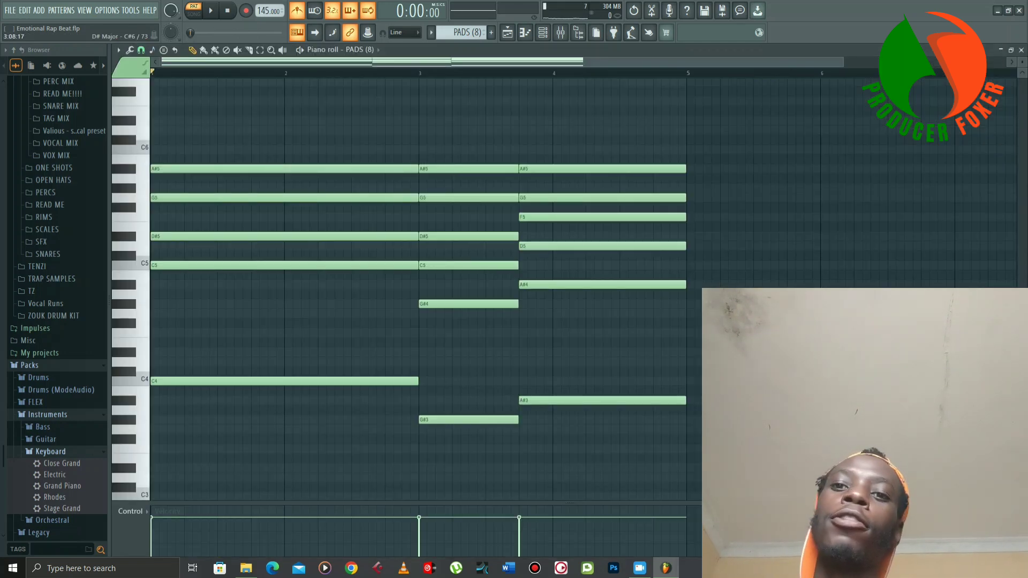
key("space")
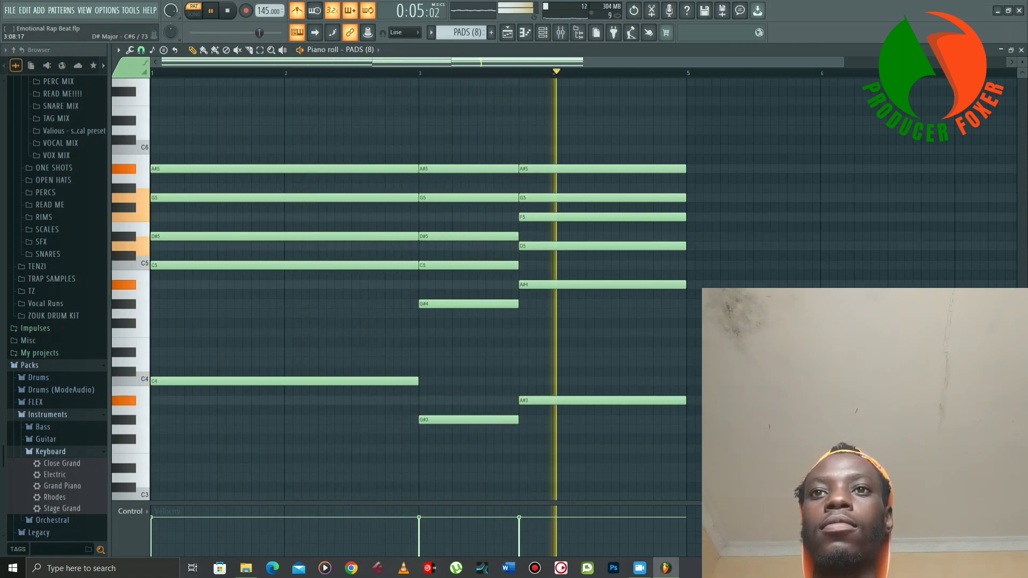
key("space")
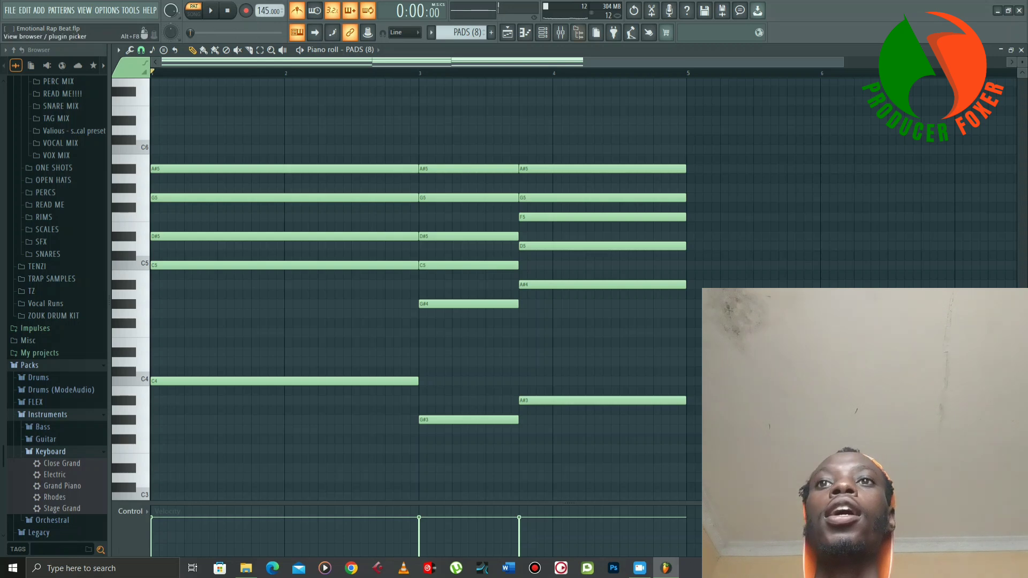
- Inspect the Fruity parametric EQ 2 curve on the PADS (8) mixer track
left_click(560, 34)
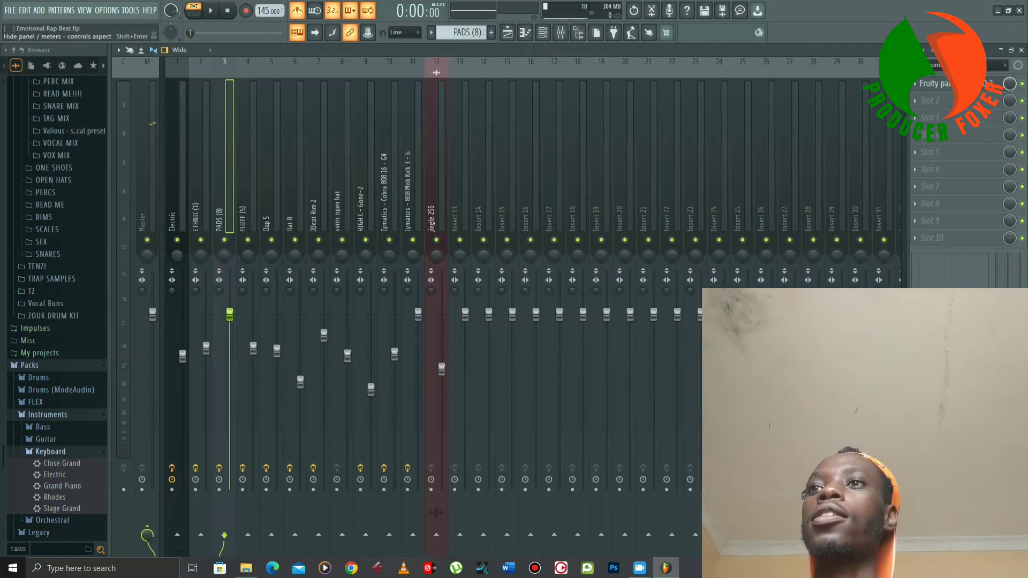
left_click(935, 84)
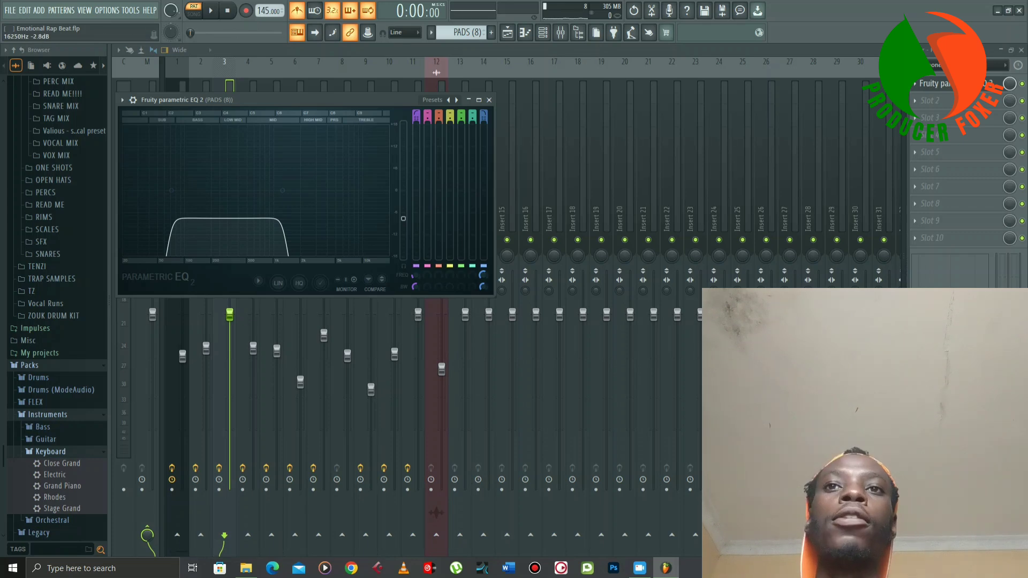
left_click(489, 99)
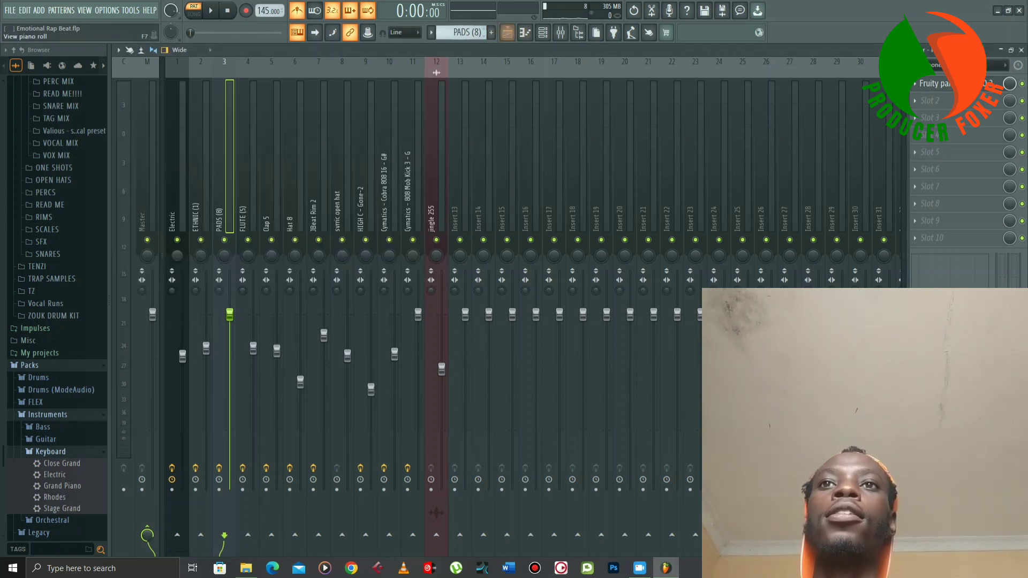
- Check the FLUTE (5) channel's volume envelope and play its pattern's melody in the piano roll
left_click(543, 32)
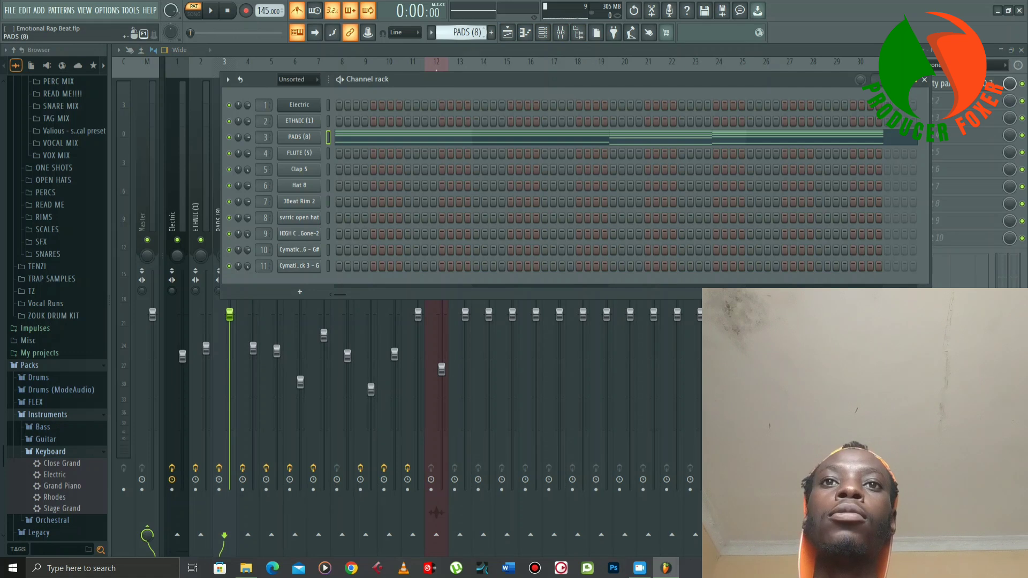
scroll(462, 33, "down", 1)
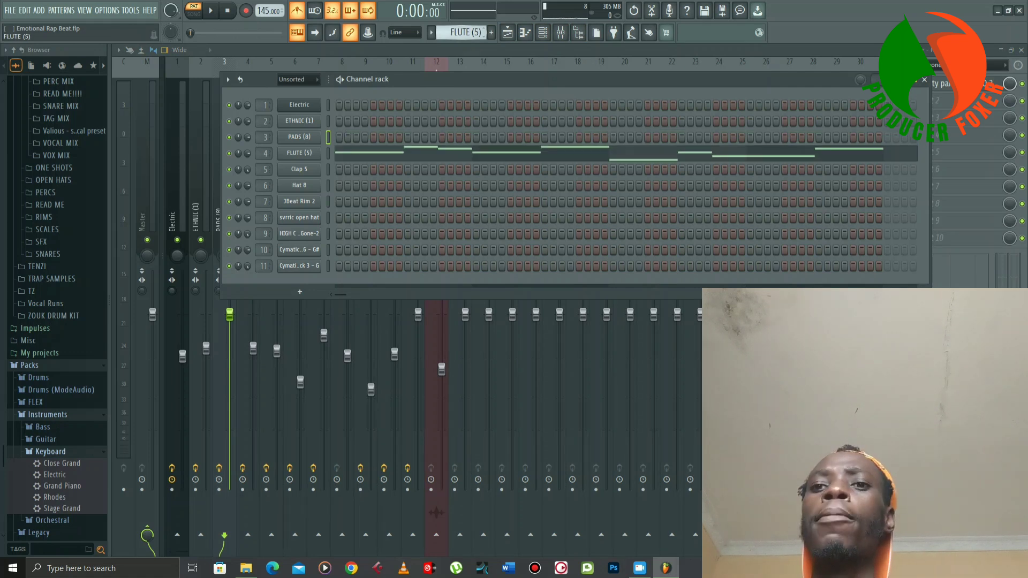
left_click(300, 154)
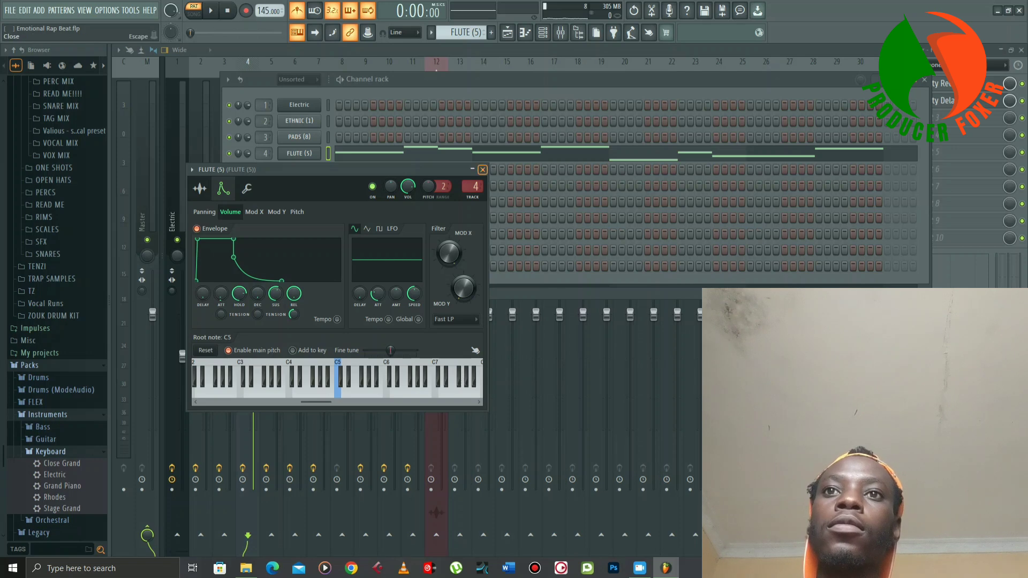
left_click(483, 169)
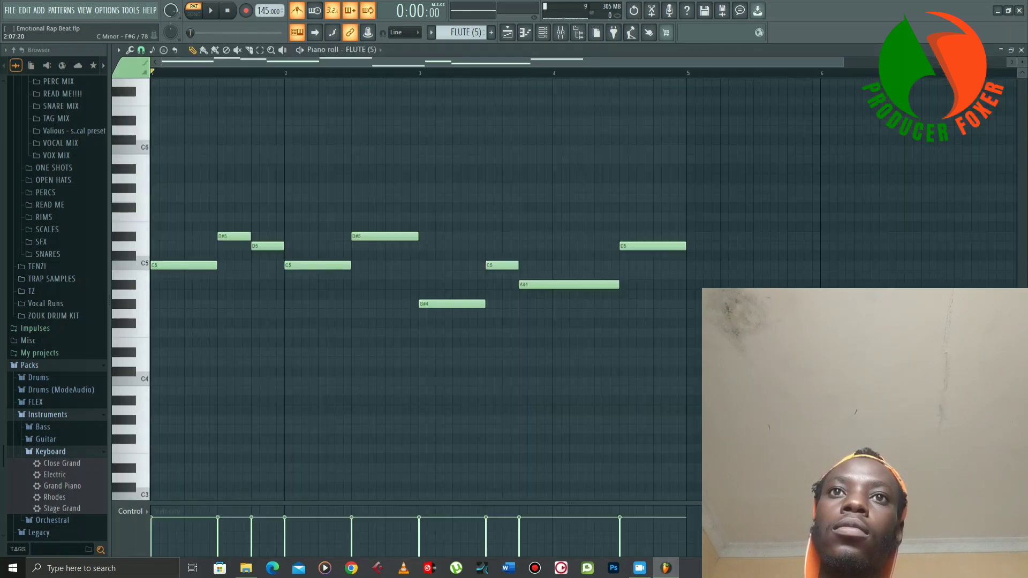
key("space")
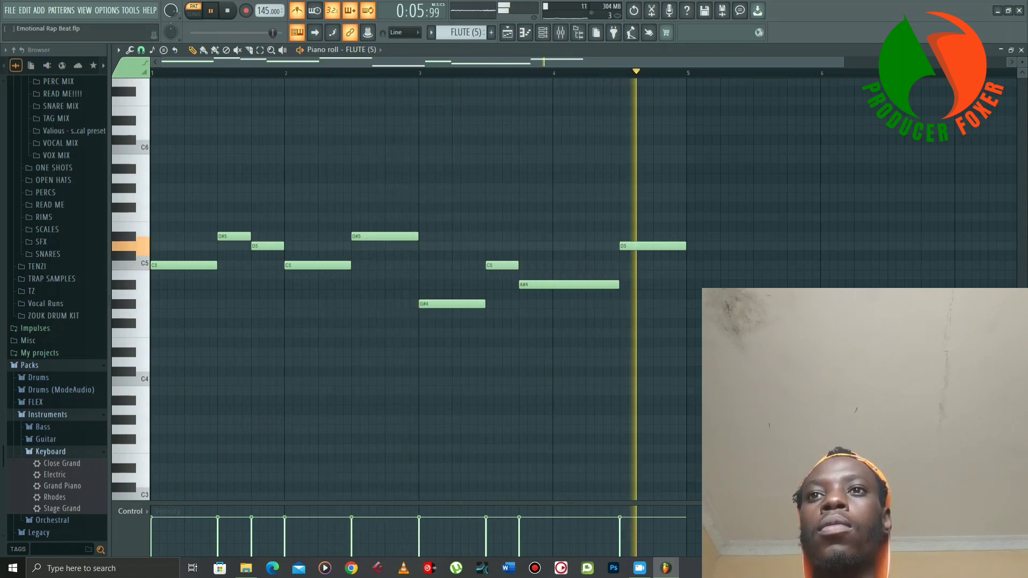
key("space")
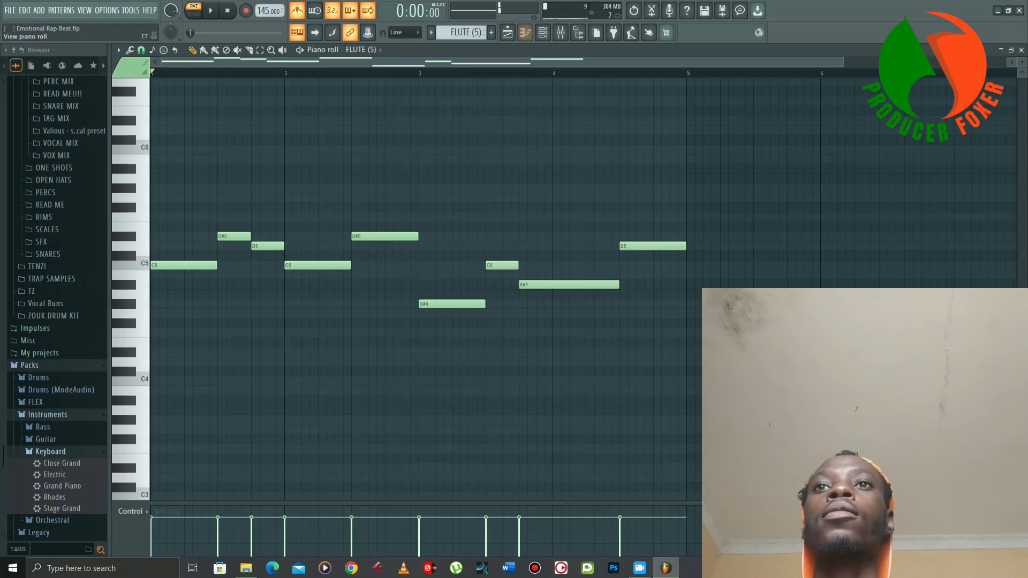
- Switch to the Clap 5 pattern and play its steps in the channel rack
left_click(543, 32)
scroll(461, 32, "up", 1)
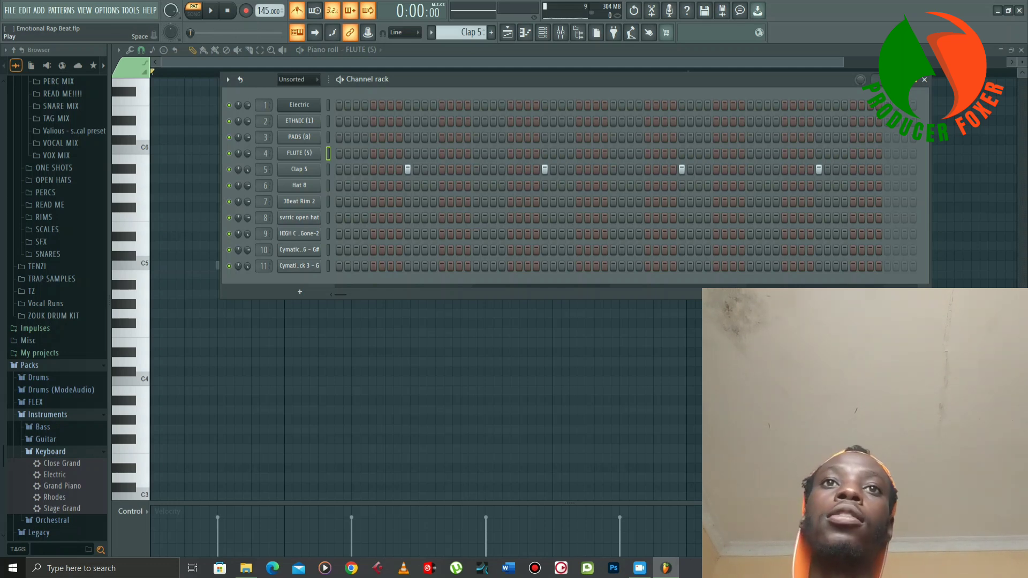
left_click(210, 11)
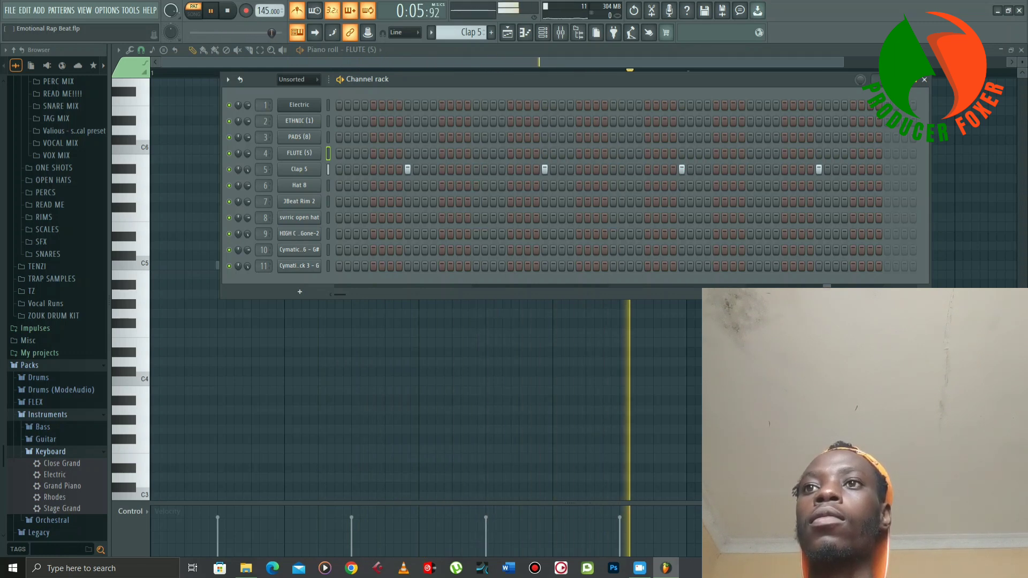
key("space")
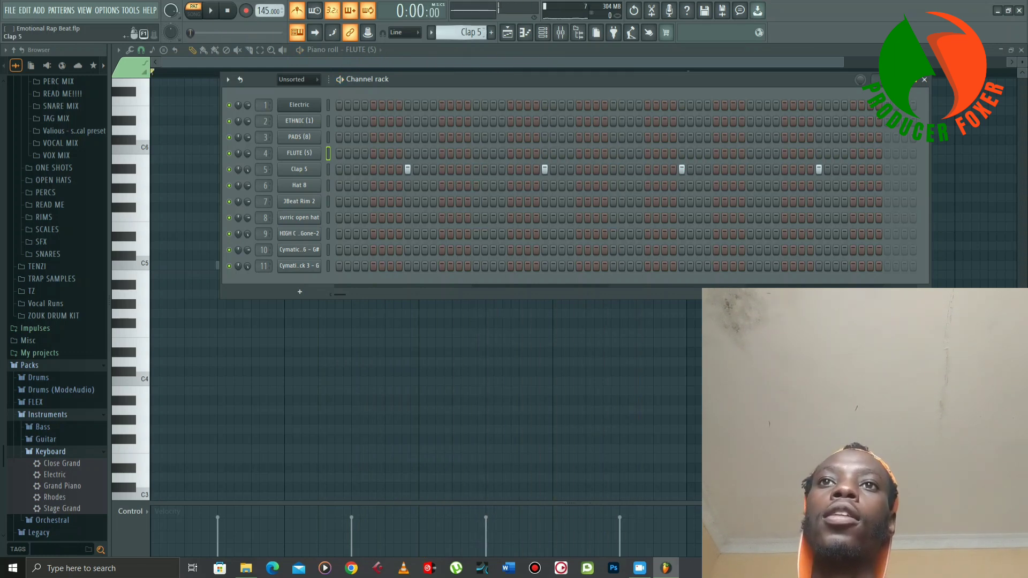
- Play the Hat 8 pattern's steps in the channel rack and switch to the JBeat Rim 2 pattern
scroll(461, 32, "down", 1)
key("space")
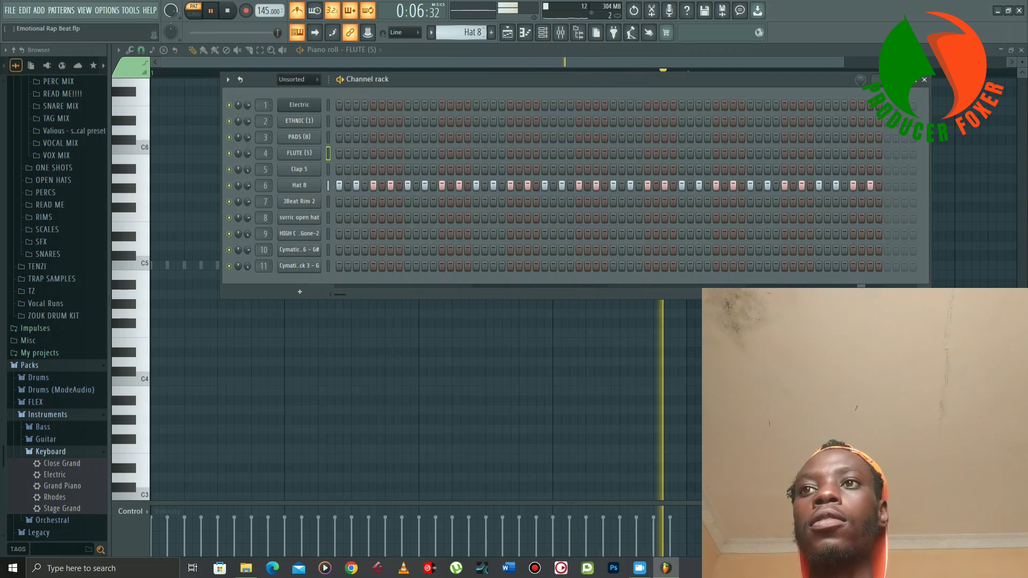
key("space")
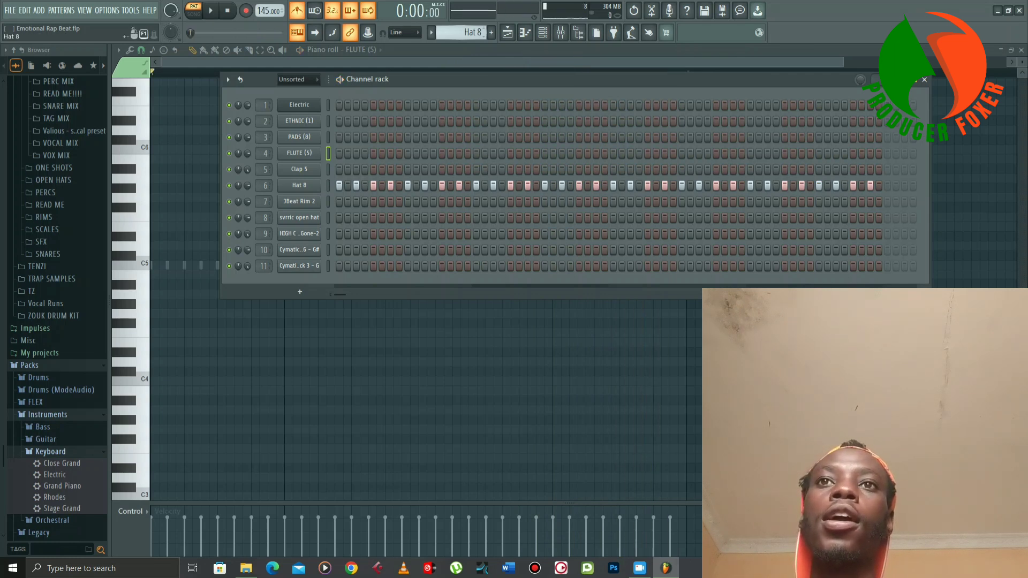
scroll(461, 33, "down", 1)
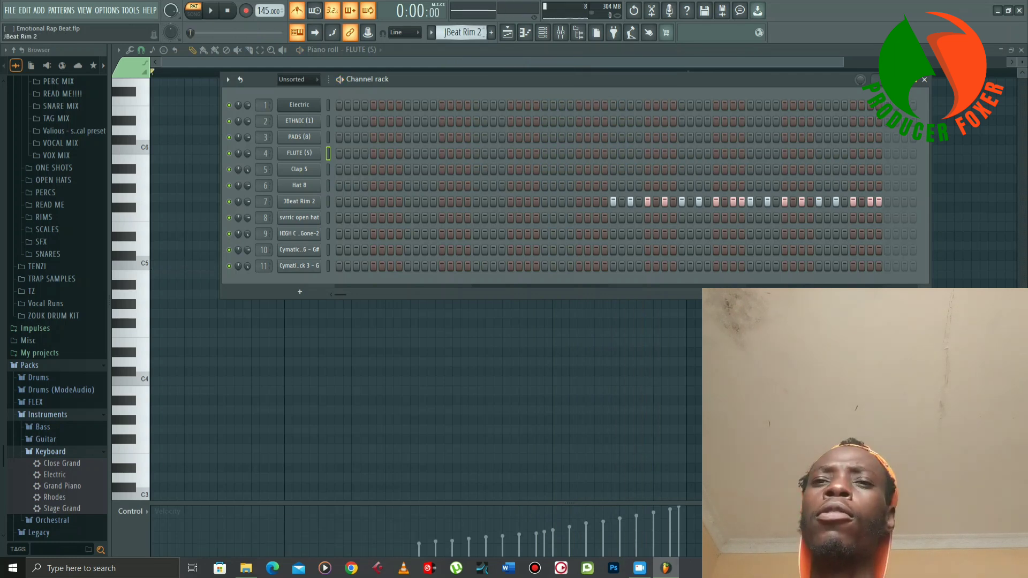
right_click(320, 184)
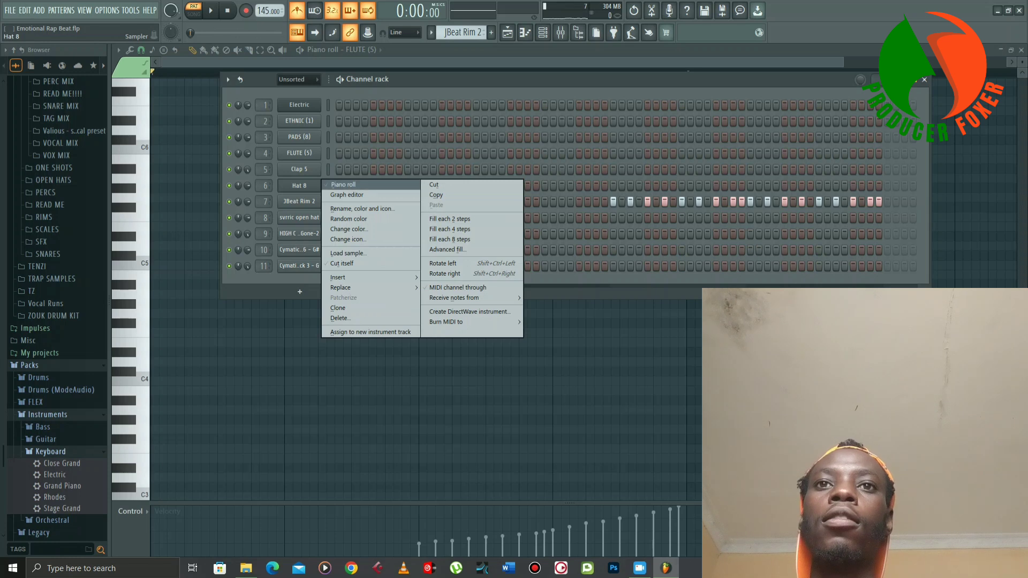
left_click(342, 185)
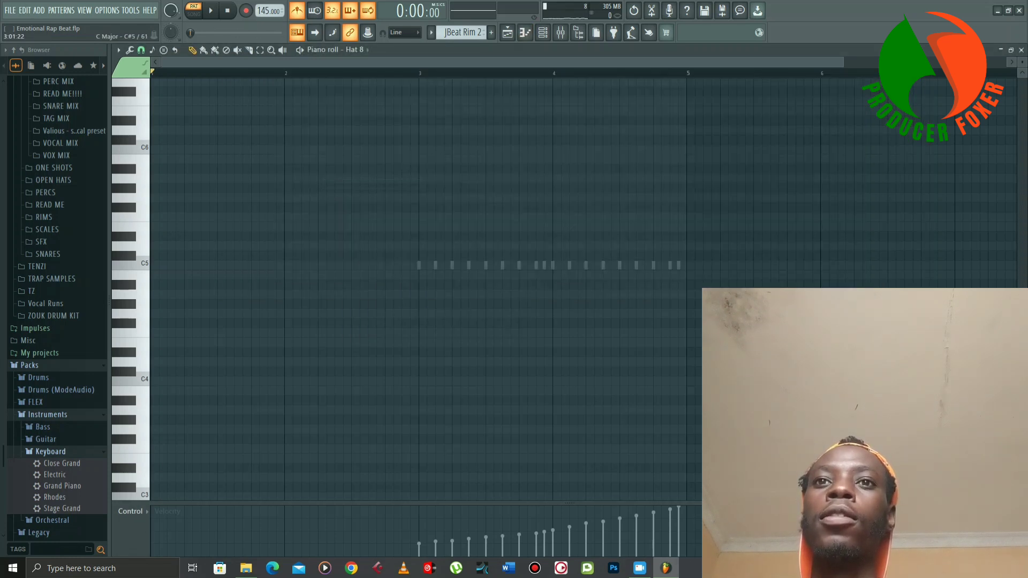
left_click(421, 266)
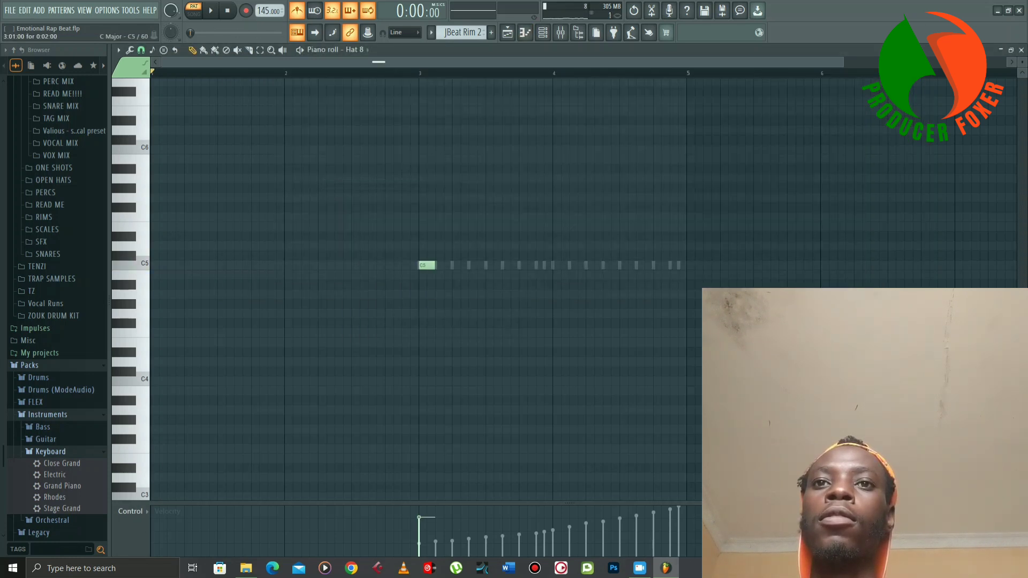
left_click(543, 32)
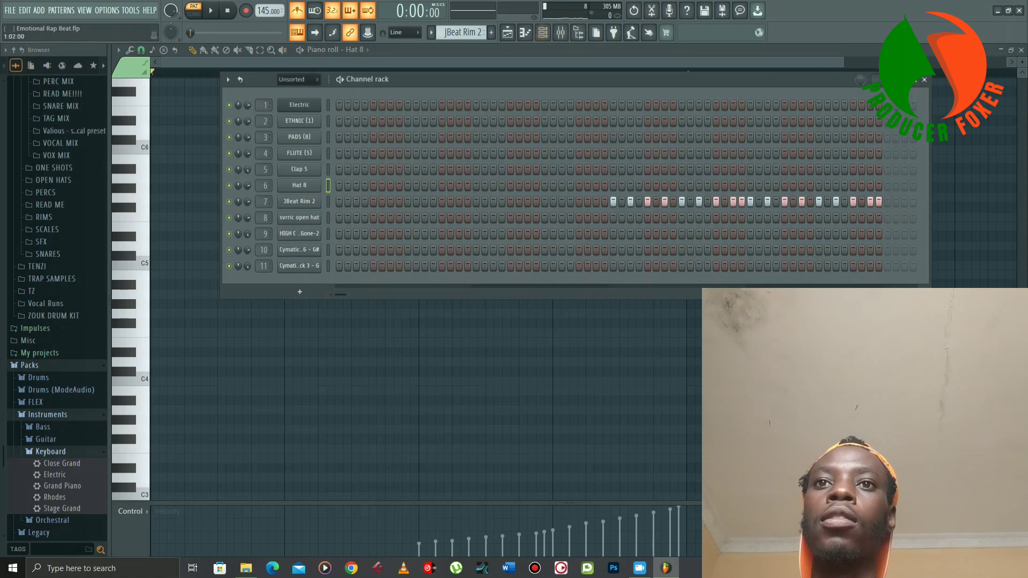
- Examine the JBeat Rim 2 notes and rising velocities in the piano roll with an enlarged velocity lane, and play the pattern
right_click(320, 201)
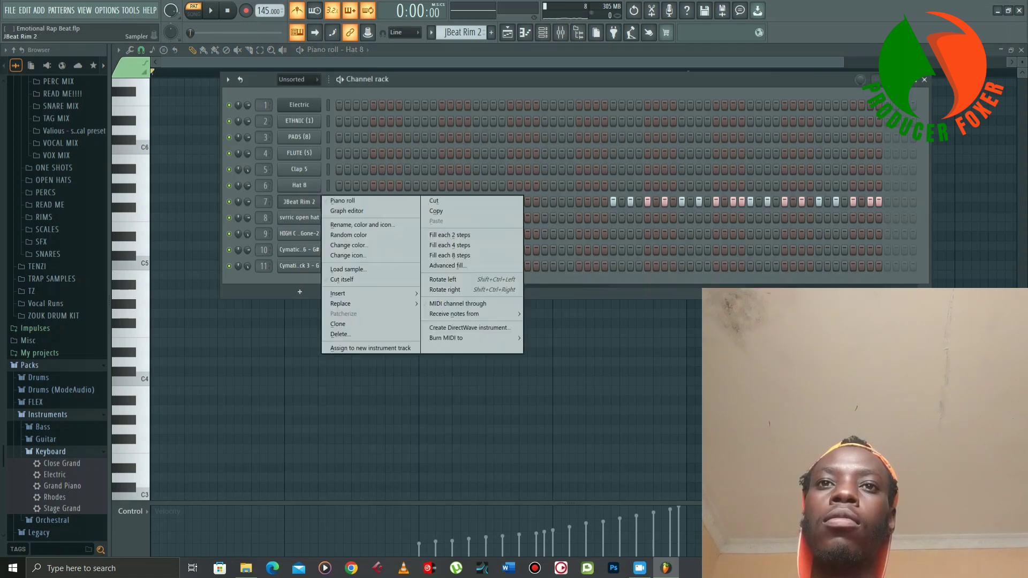
left_click(343, 201)
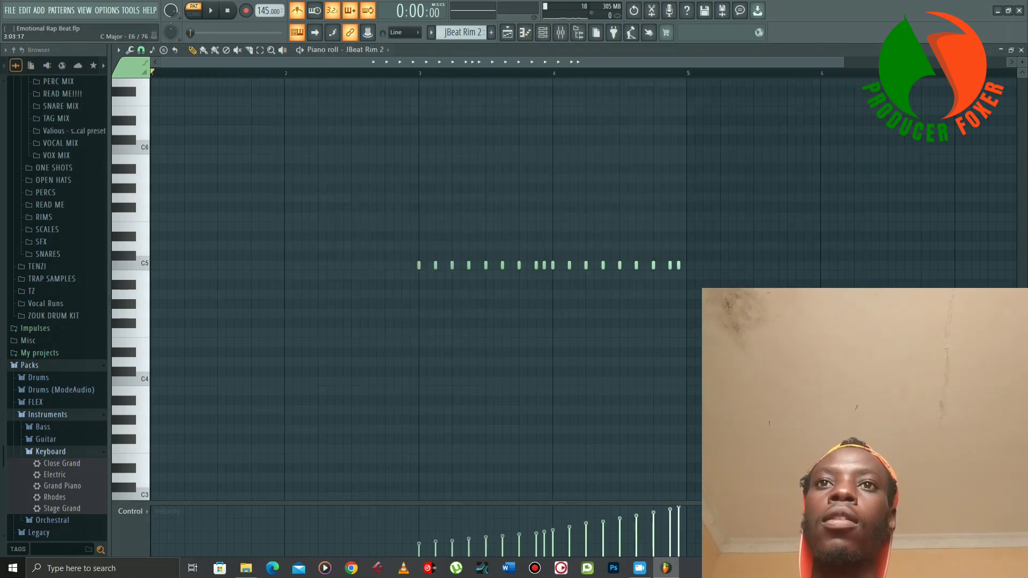
left_click_drag(873, 503, 873, 444)
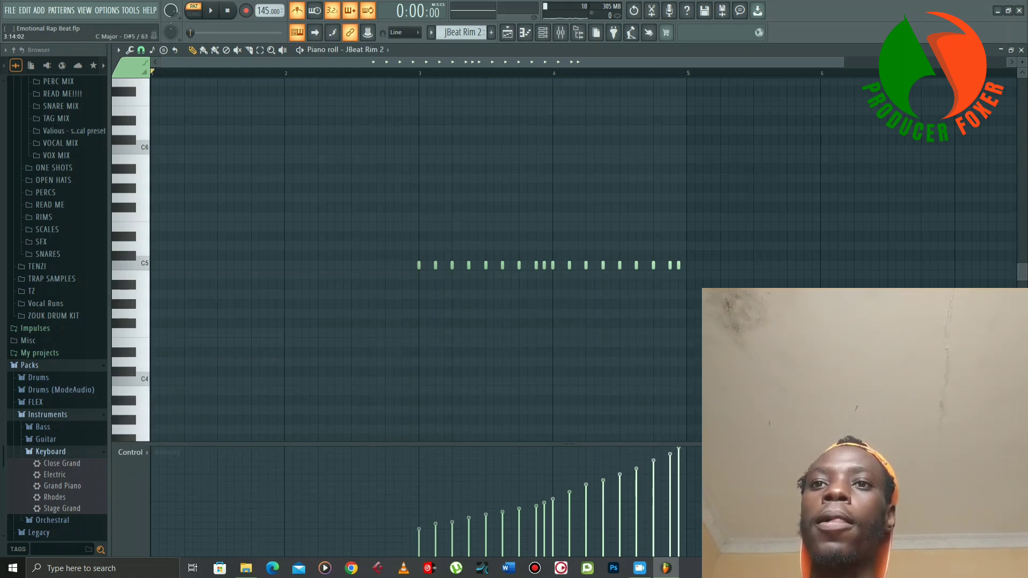
key("space")
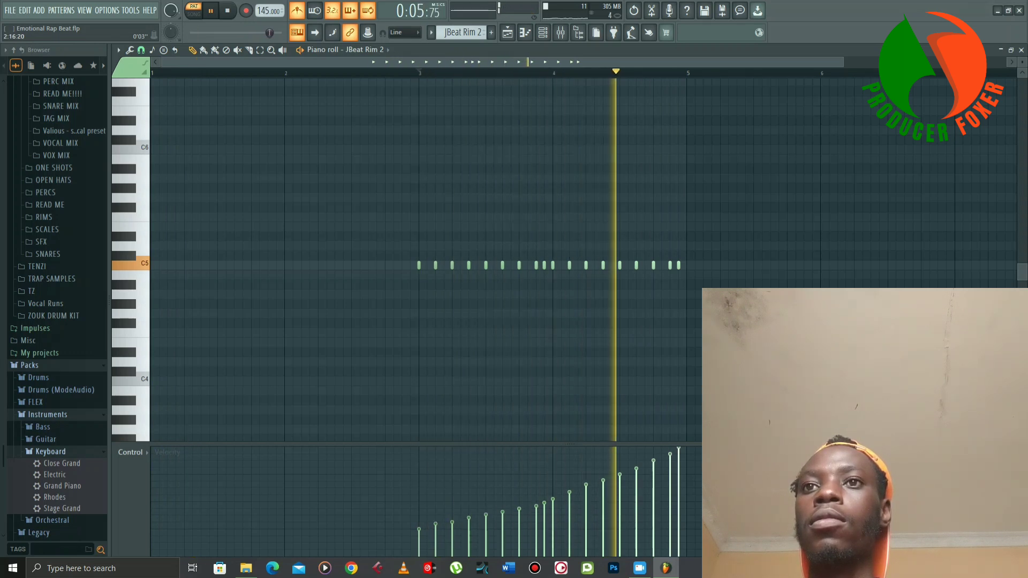
key("space")
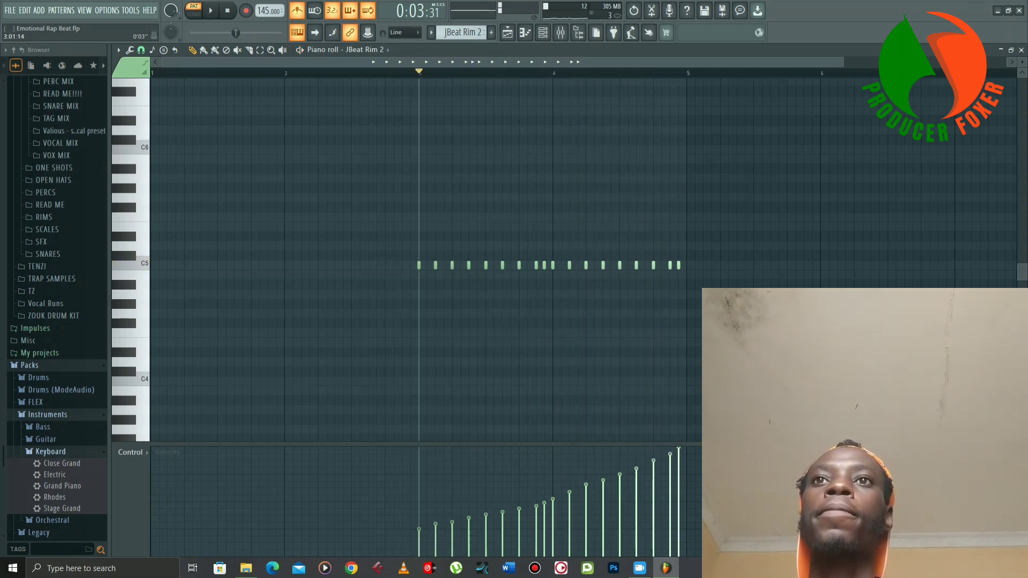
- Switch to the svrric open hat pattern and play its steps in the channel rack
left_click(542, 32)
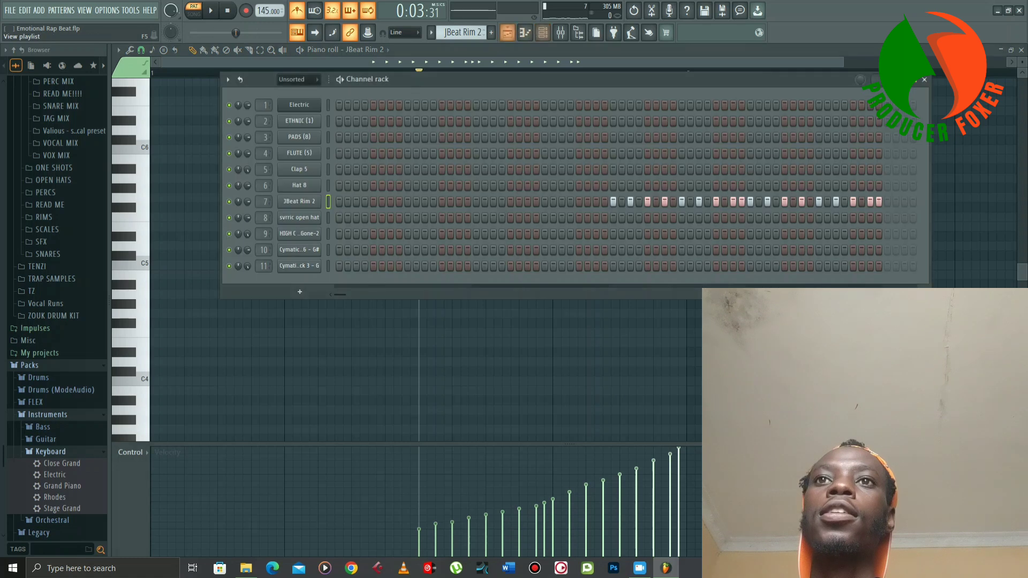
scroll(461, 32, "down", 1)
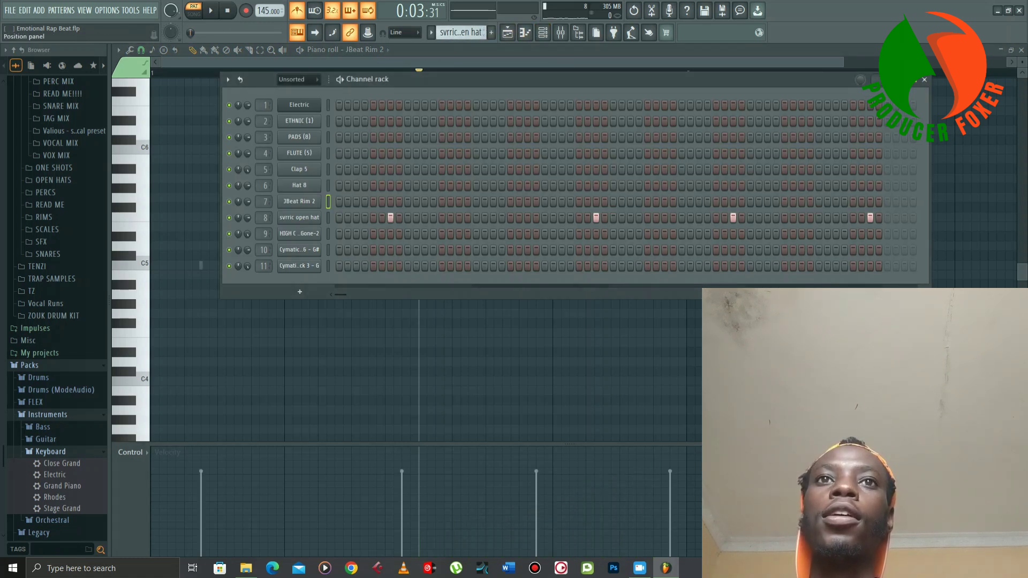
key("space")
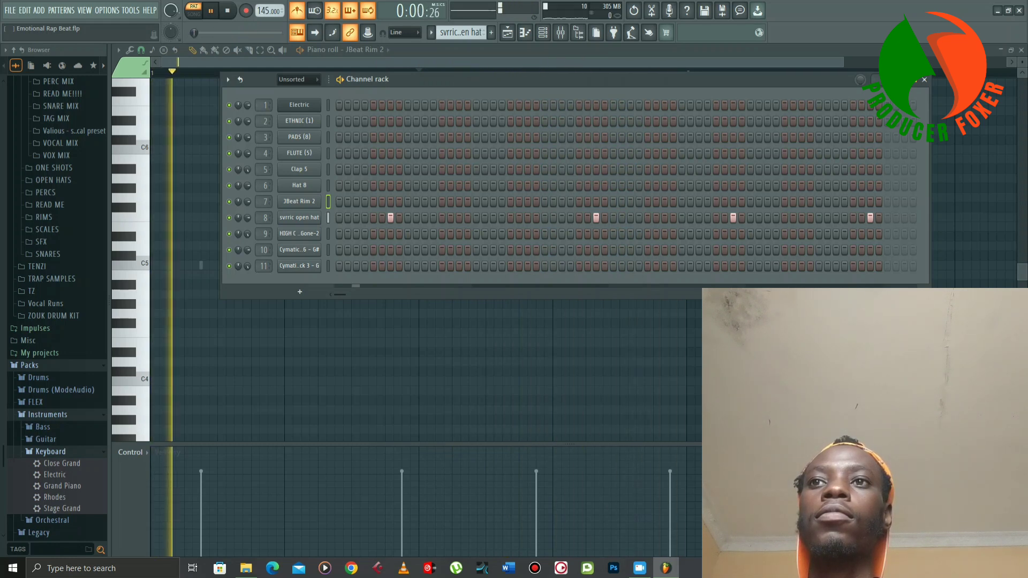
key("space")
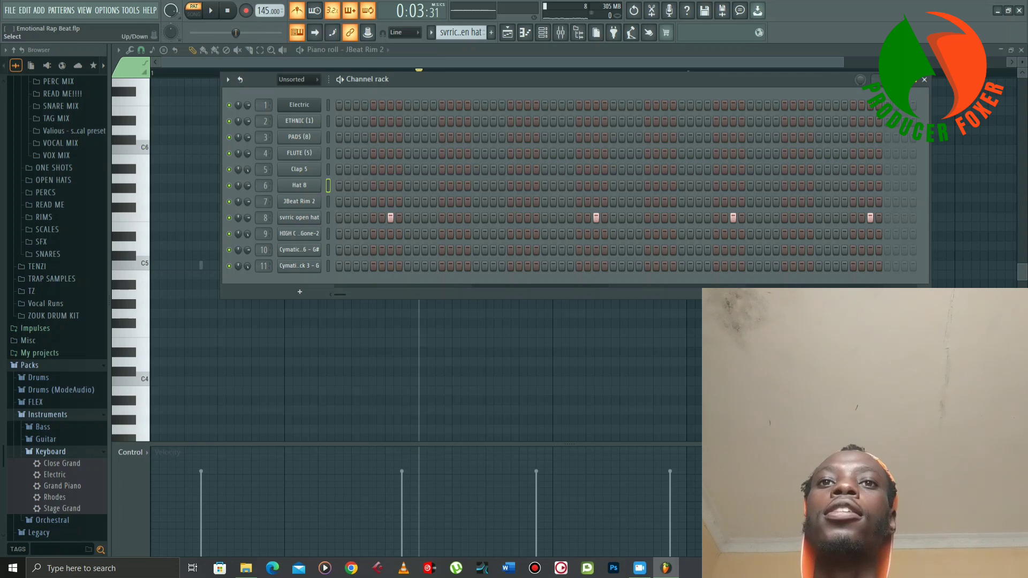
- Inspect the Fruity PanOMatic settings on the Hat 8 mixer track
left_click(561, 33)
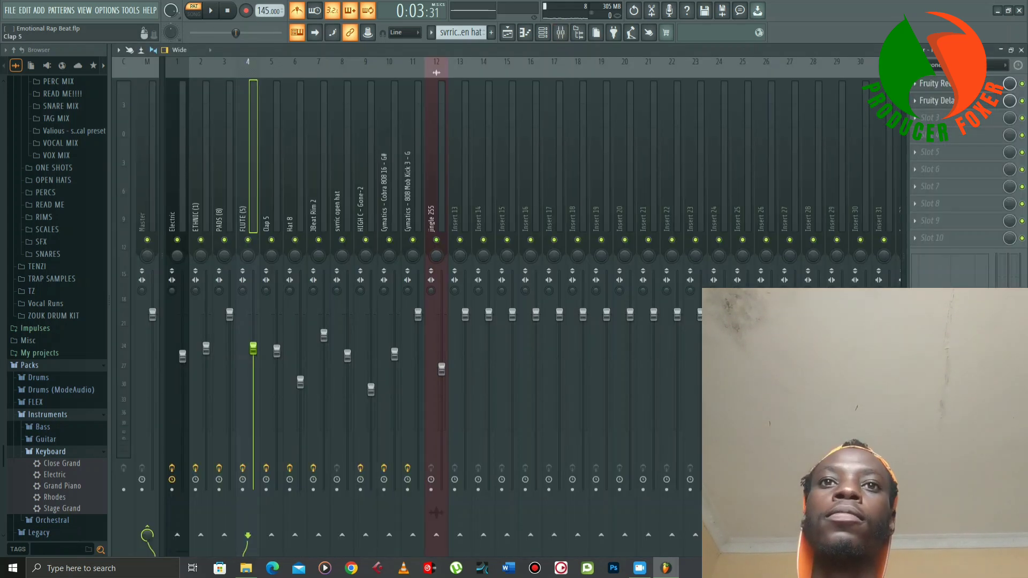
left_click(300, 382)
left_click(934, 83)
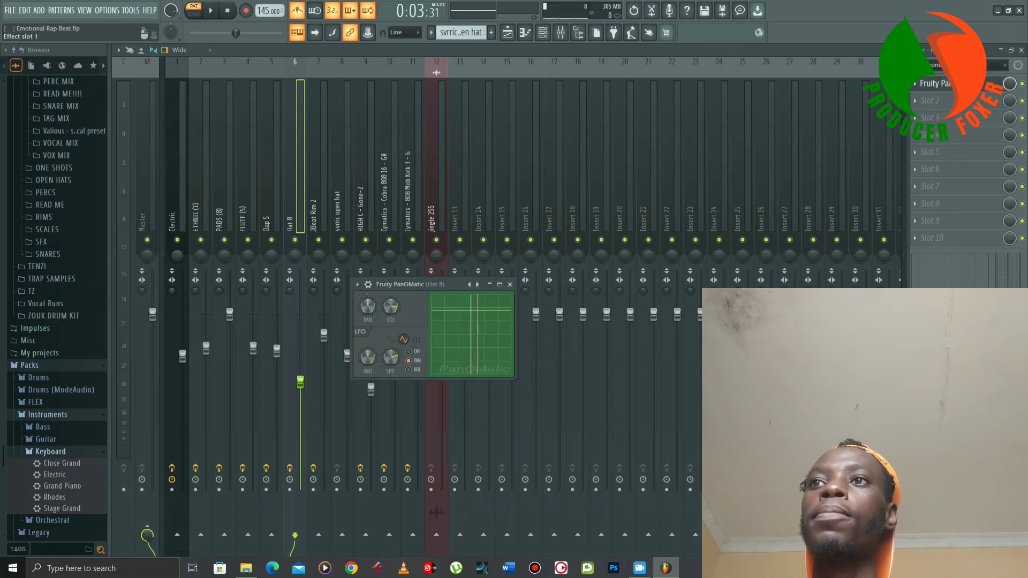
left_click_drag(467, 248, 489, 220)
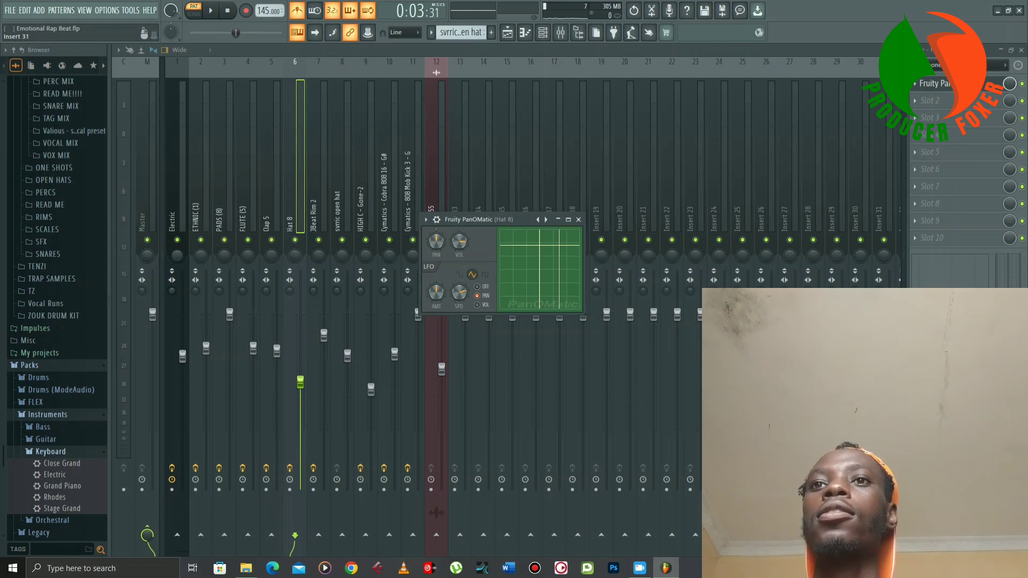
left_click(1021, 50)
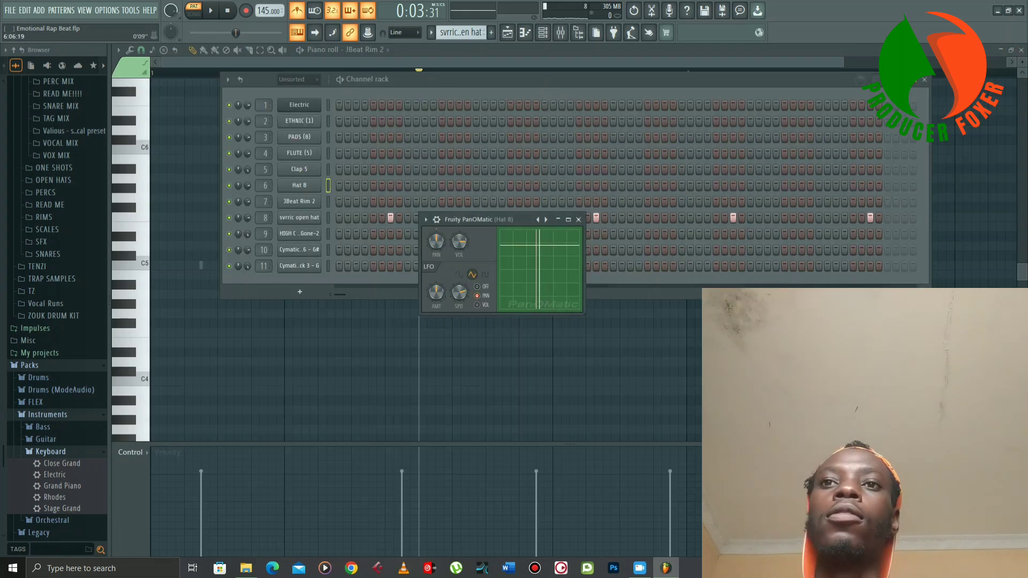
left_click(578, 219)
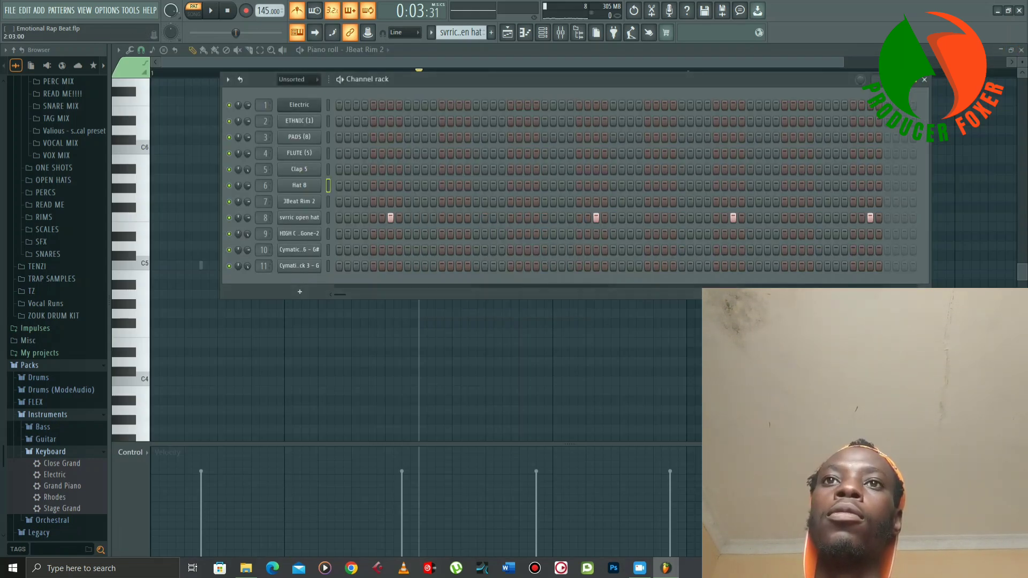
- Check the HIGH C - Gone-2 channel's volume envelope and play its pattern's notes in the piano roll
scroll(462, 32, "down", 1)
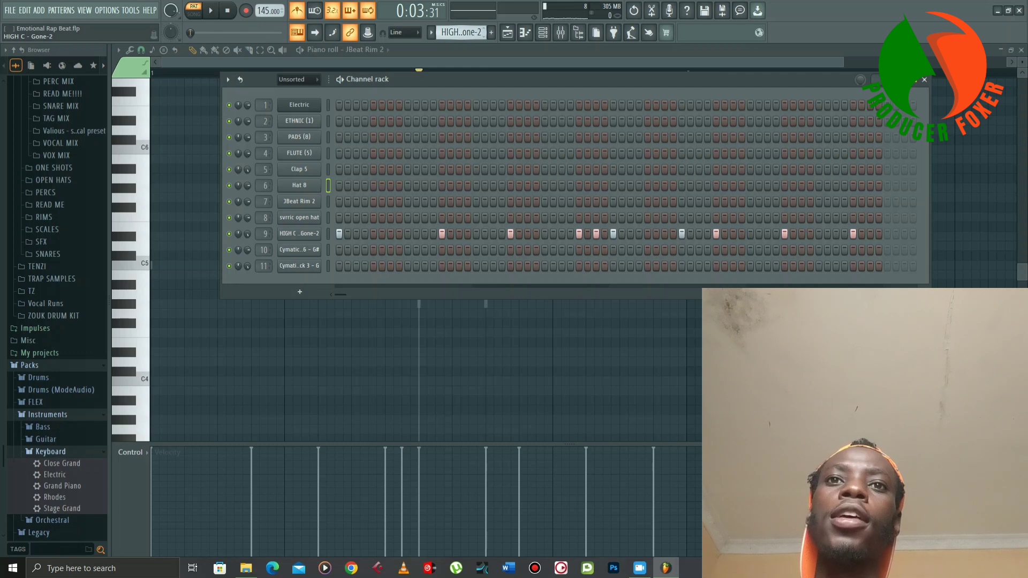
left_click(300, 233)
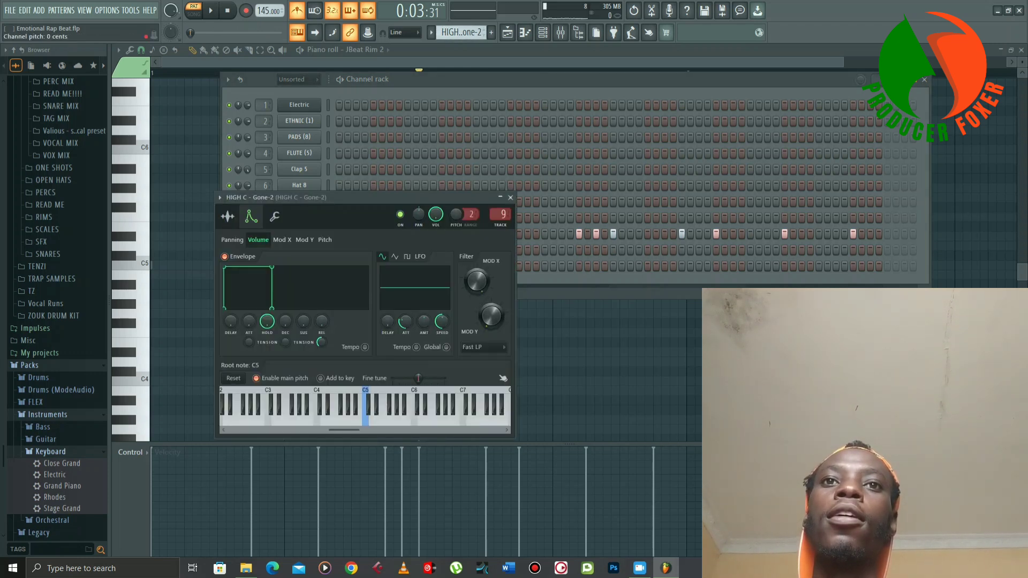
left_click(510, 198)
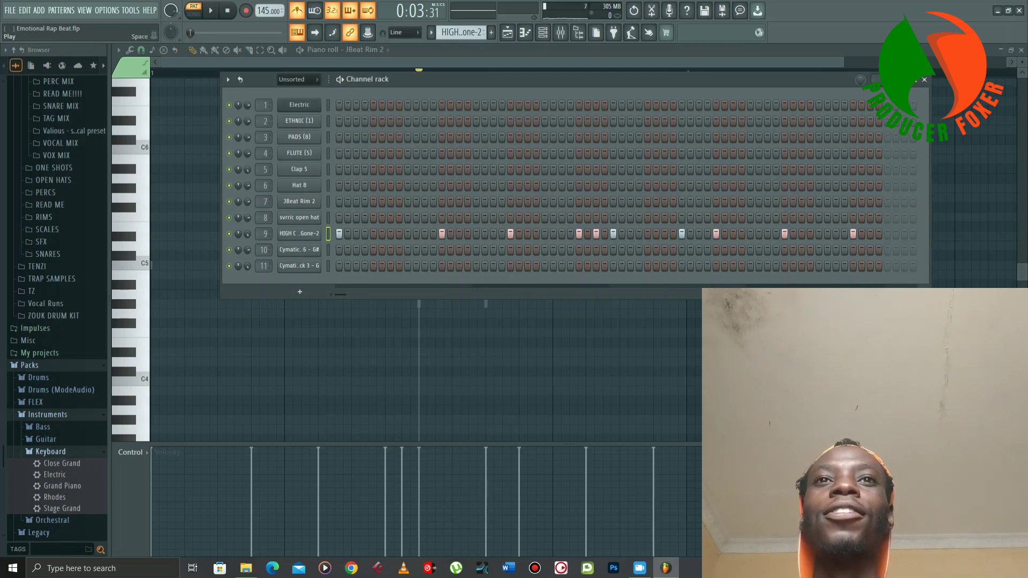
key("space")
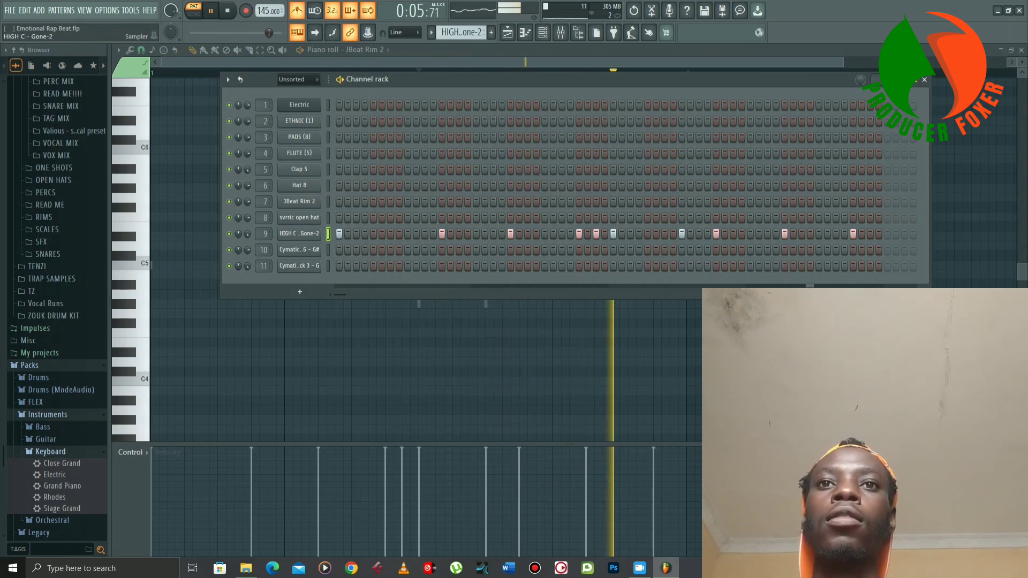
right_click(320, 231)
left_click(342, 233)
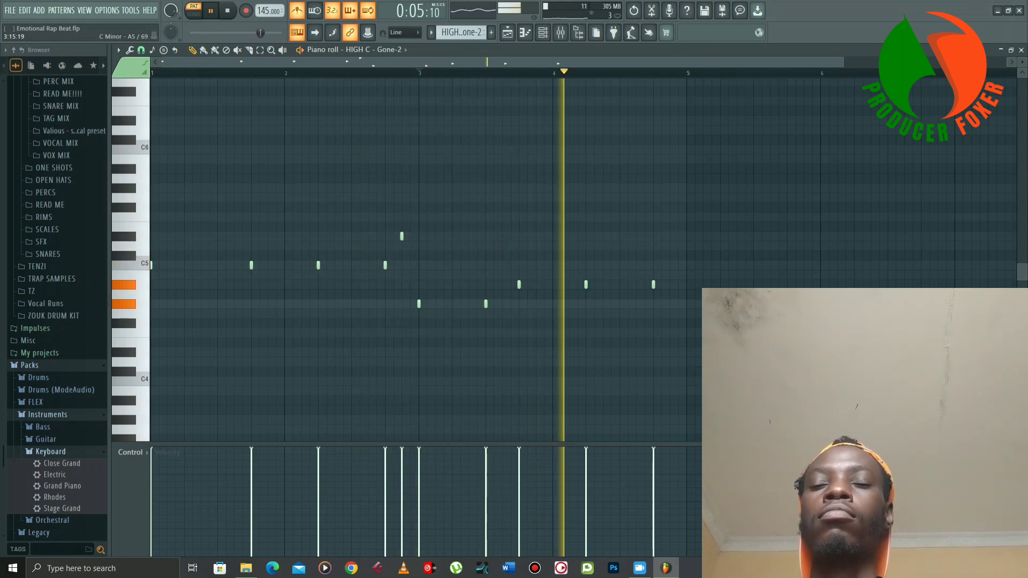
key("space")
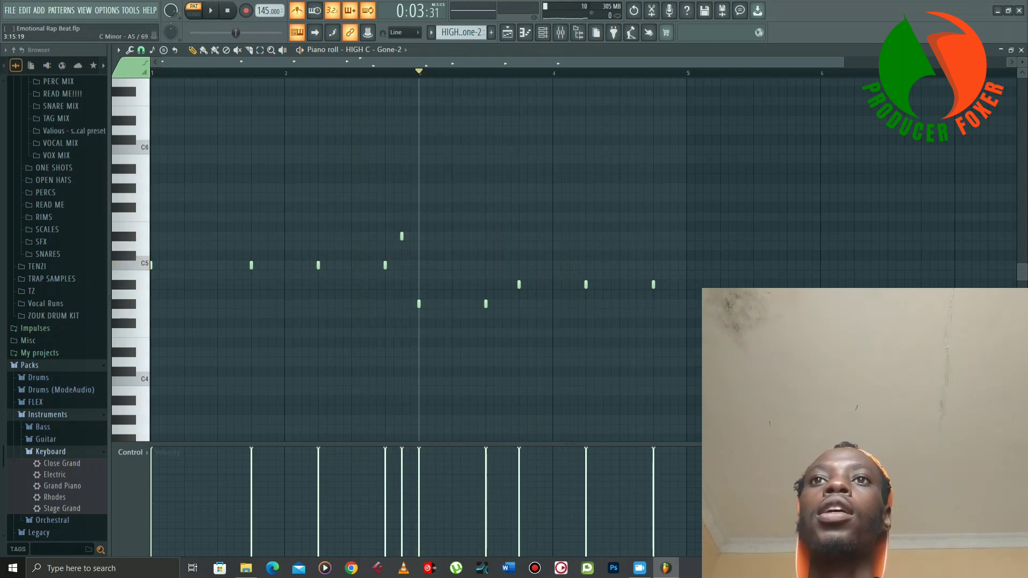
- Inspect the Fruity soft clipper on the HIGH C - Gone-2 mixer track during playback, and return to the channel rack
key("F6")
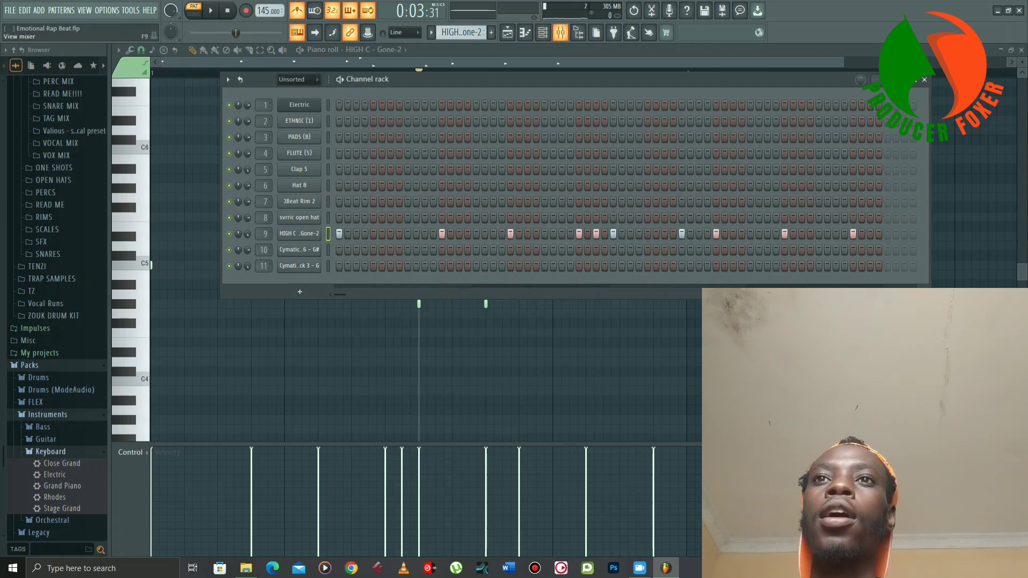
key("F9")
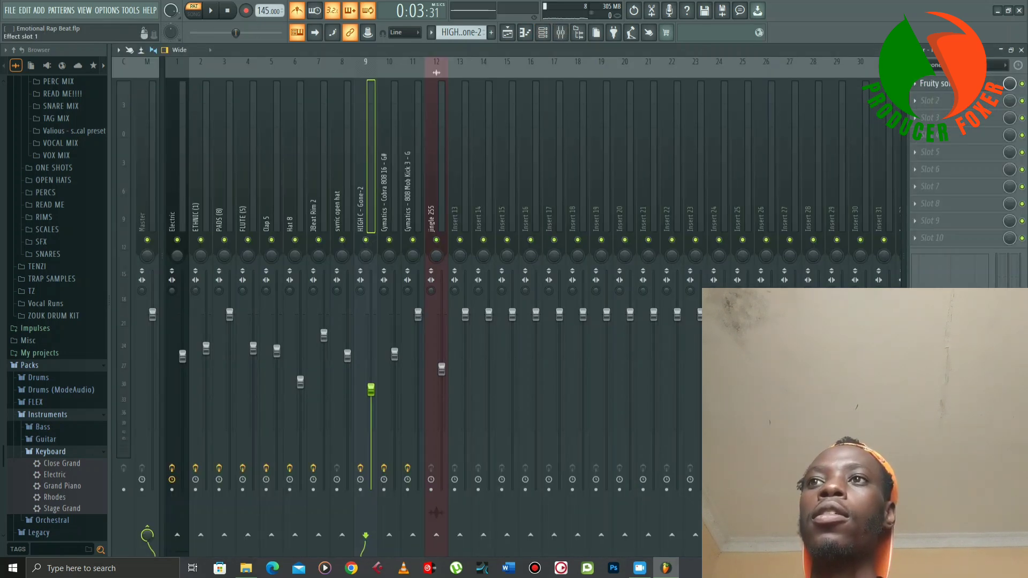
left_click(933, 84)
key("space")
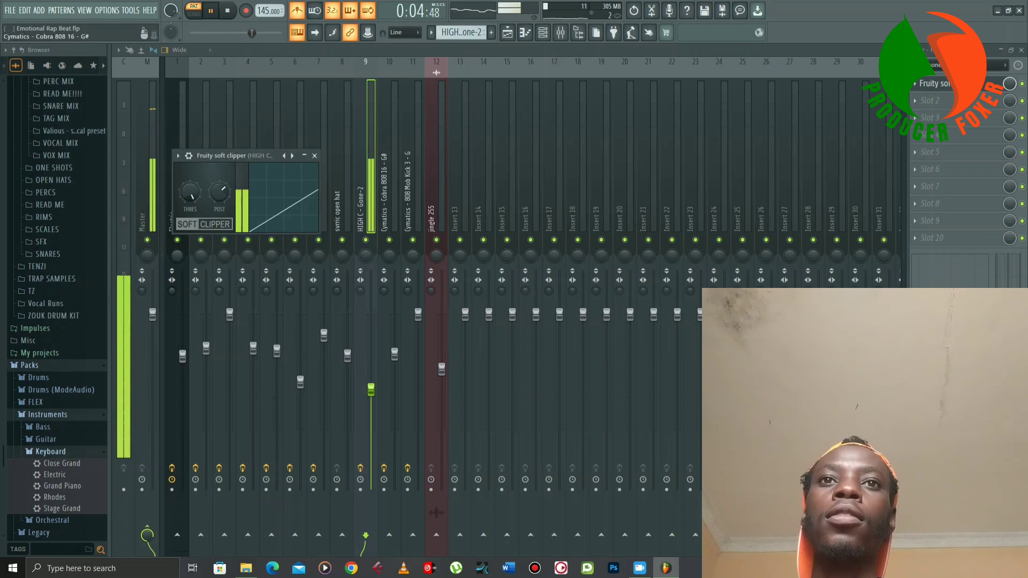
key("Escape")
key("space")
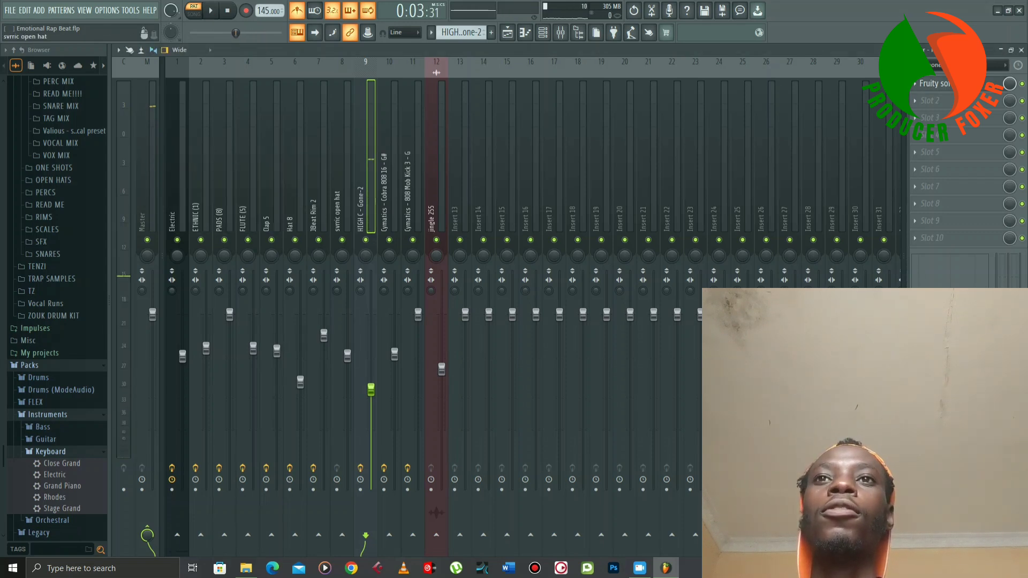
key("F6")
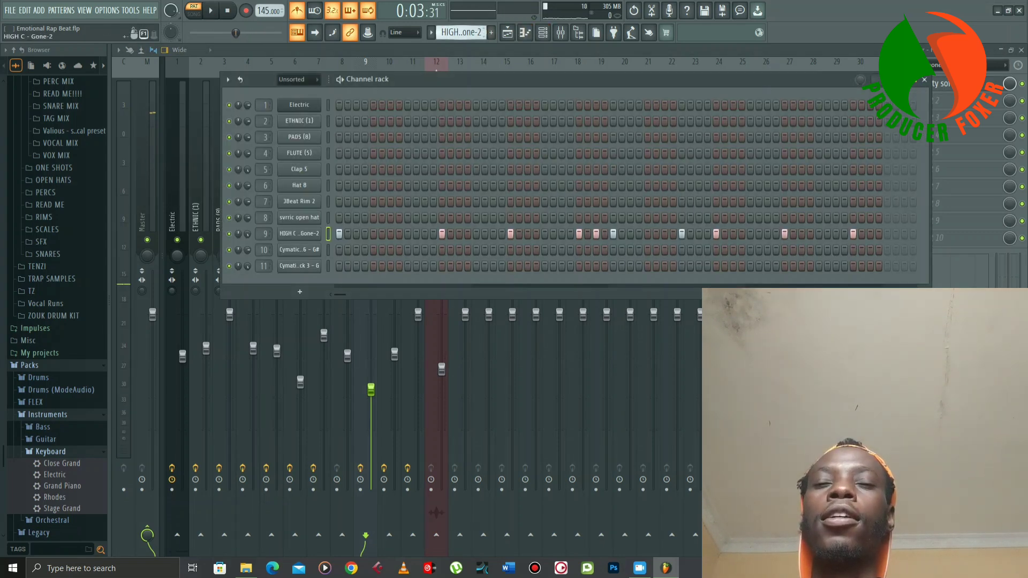
- Switch to the Cymatics Cobra 808 16 - G# pattern, check its channel's volume envelope, and play its notes in the piano roll
scroll(461, 32, "down", 1)
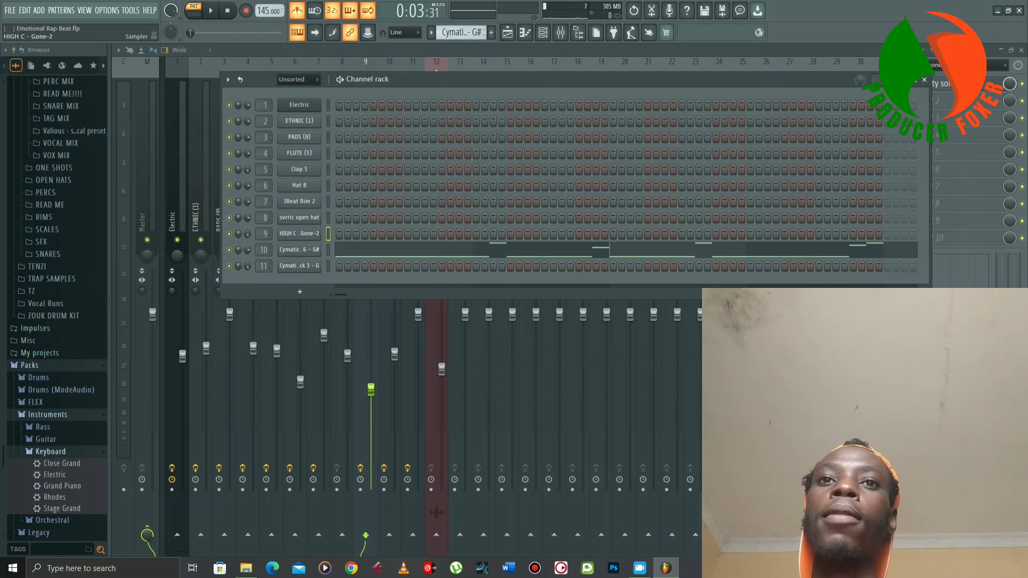
left_click(300, 250)
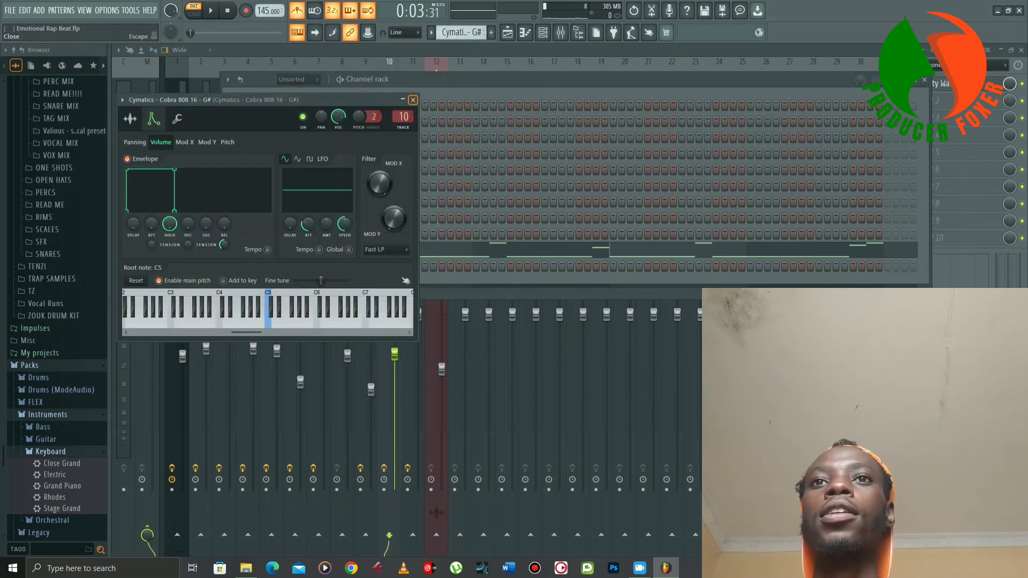
left_click(413, 100)
left_click(409, 248)
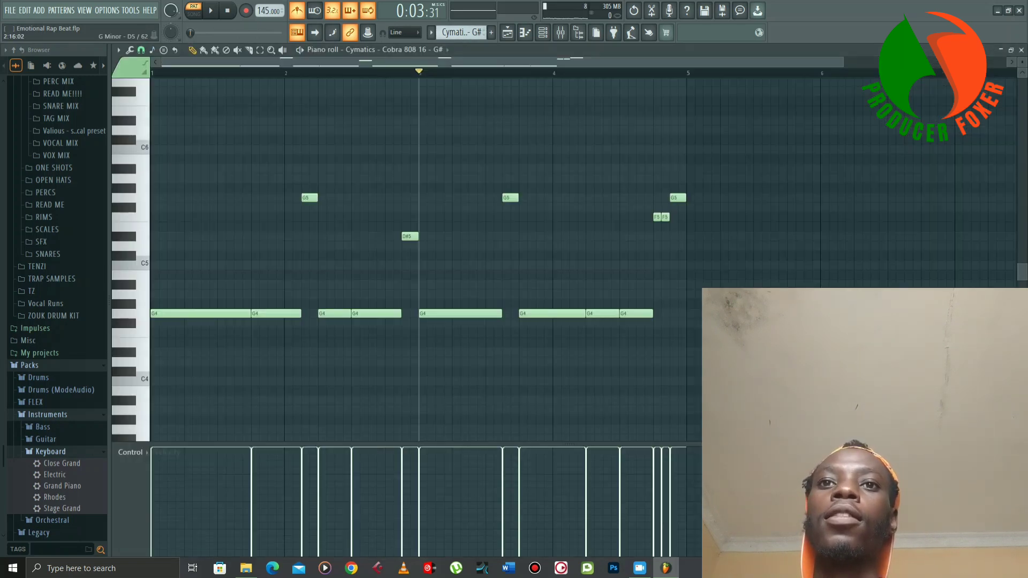
key("space")
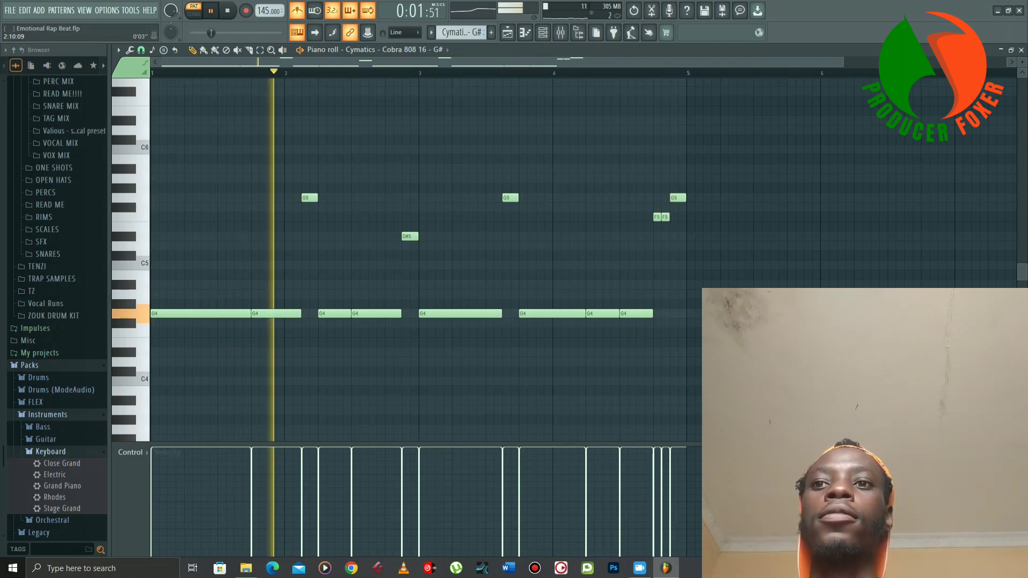
- Inspect the Fruity WaveShaper curve on the Cobra 808 mixer track during playback, and stop the playback
left_click(561, 32)
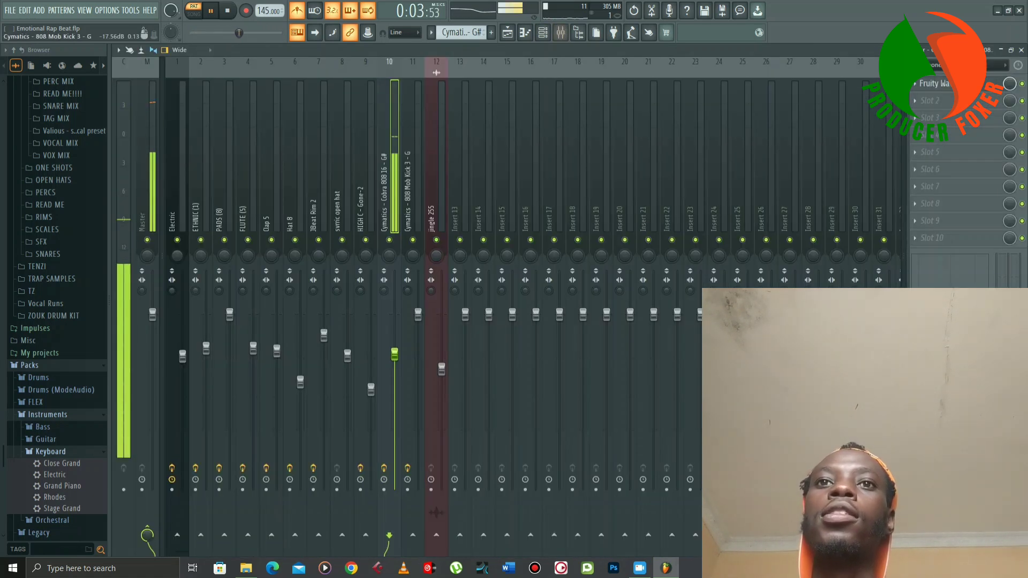
left_click(934, 84)
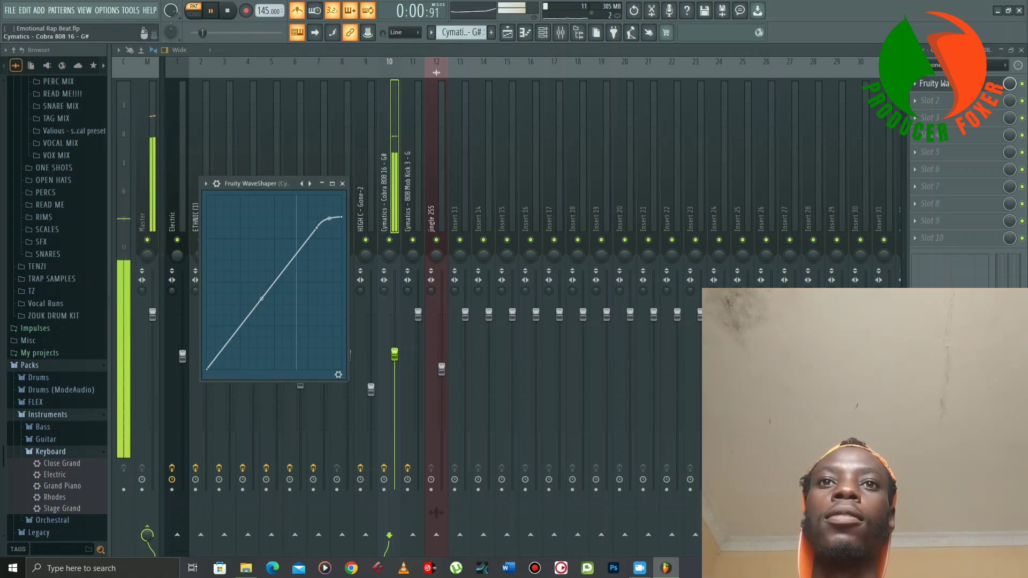
left_click(343, 184)
key("space")
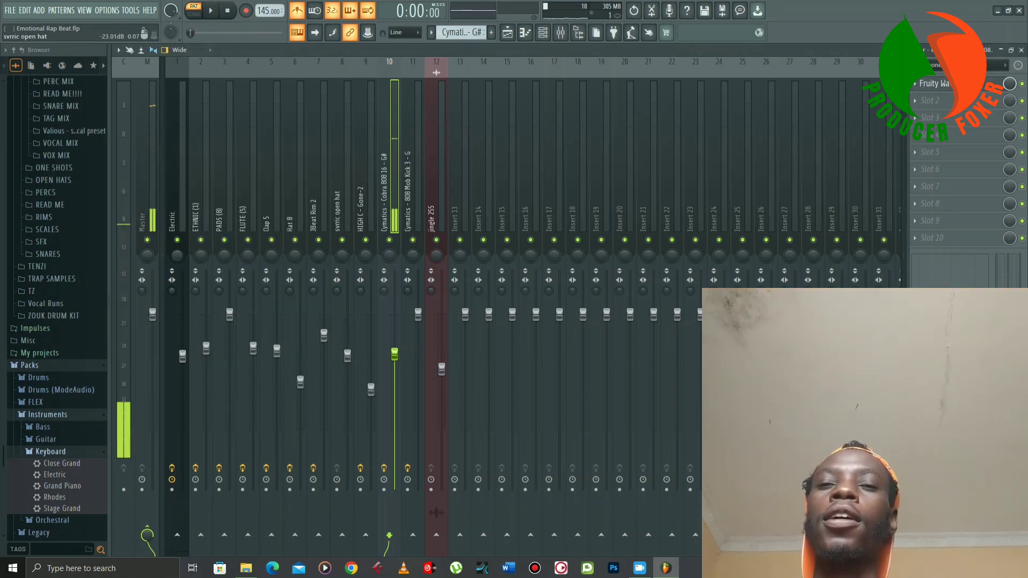
- Play the Cymatics 808 Mob Kick 3 - G pattern and inspect the Fruity WaveShaper curve on its mixer track
left_click(542, 32)
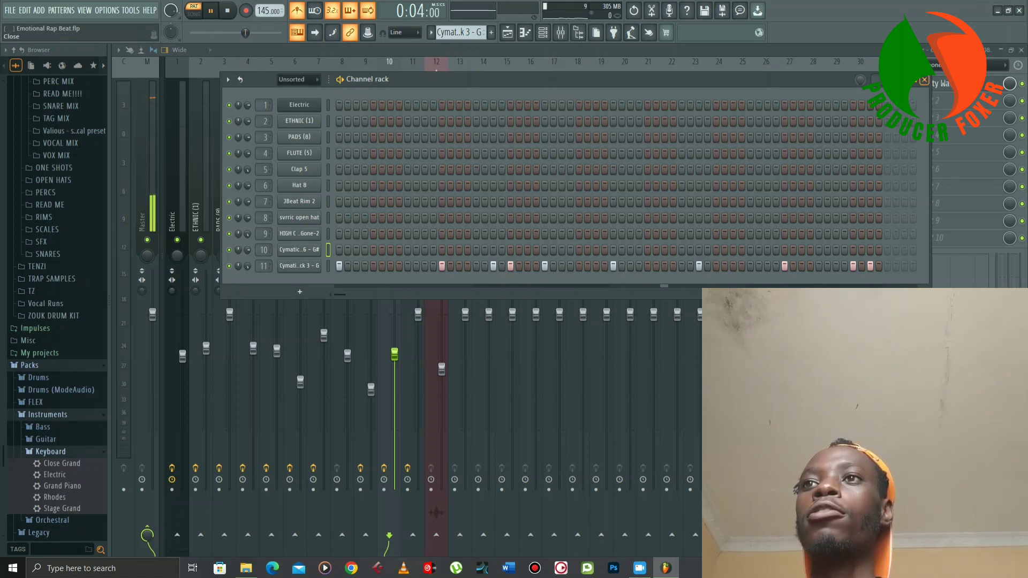
left_click(924, 79)
left_click(411, 187)
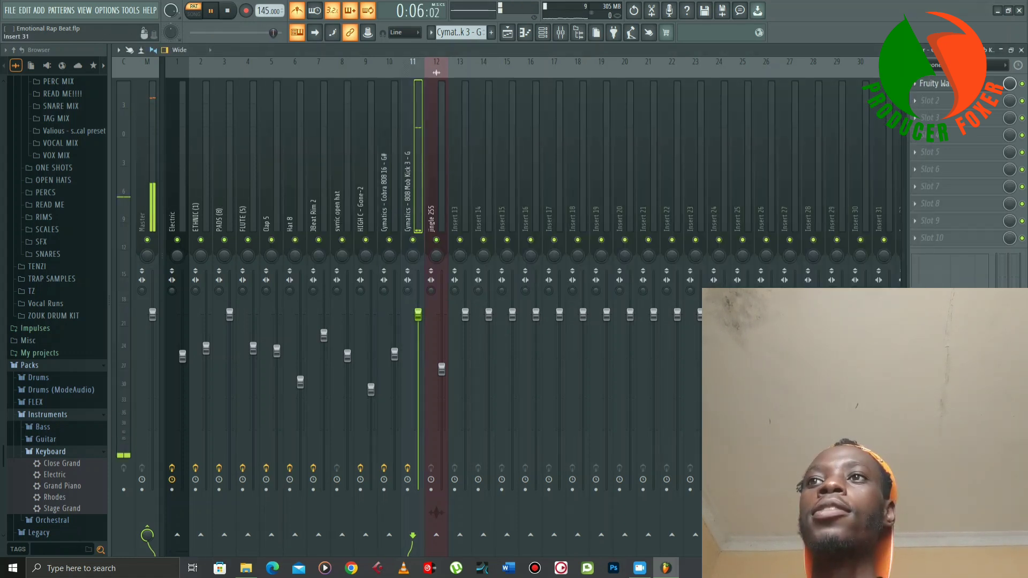
left_click(932, 83)
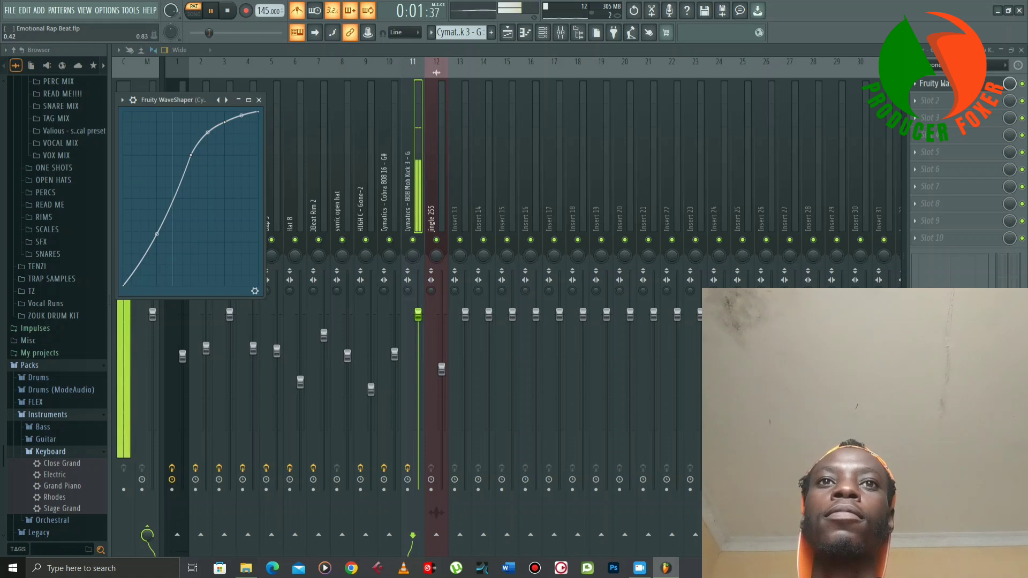
left_click_drag(176, 100, 684, 92)
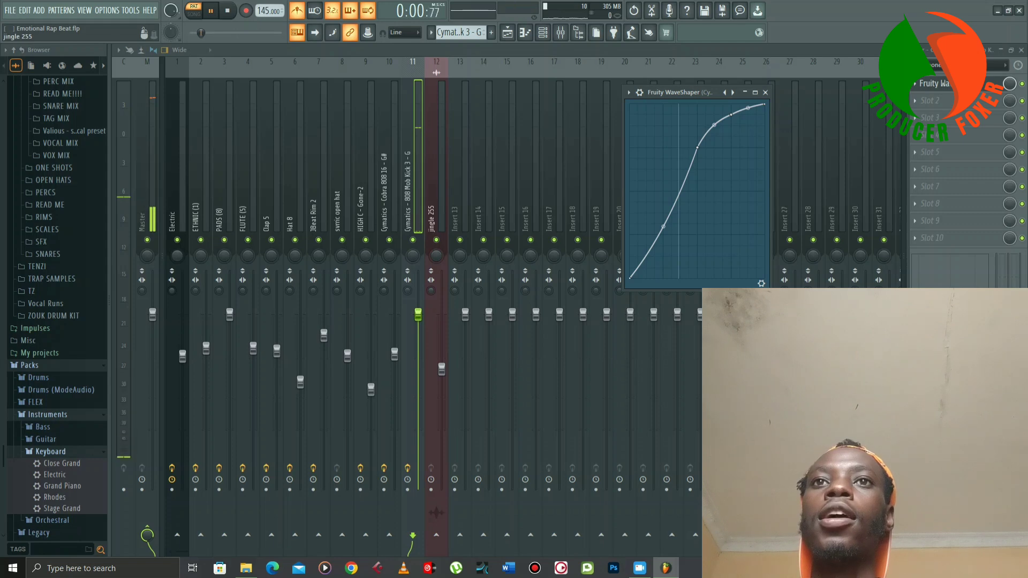
key("space")
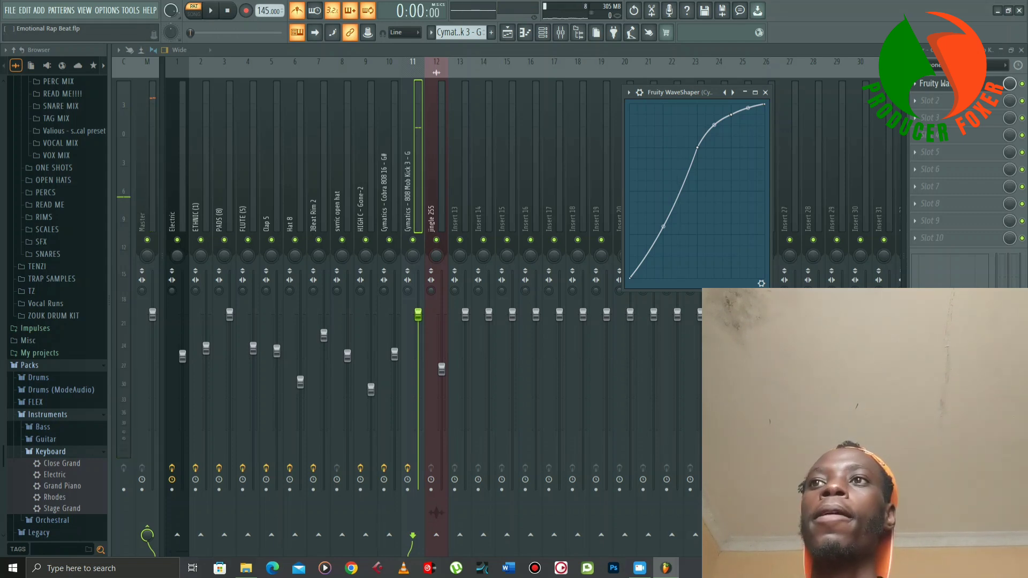
- Isolate playlist tracks 5 to 8, with the clap, hat, rim and open hat clips, and play them in song mode
key("F7")
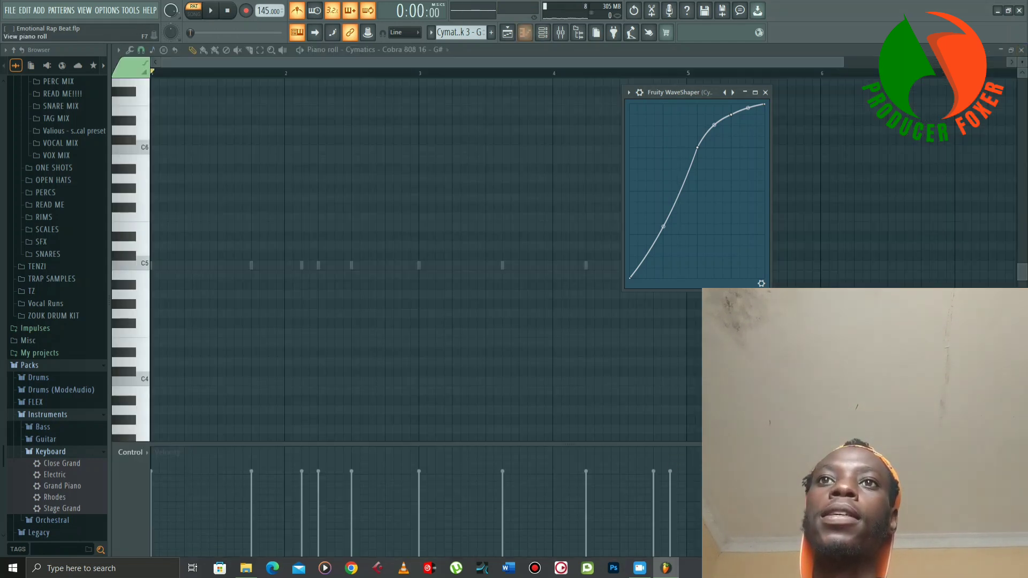
left_click(507, 32)
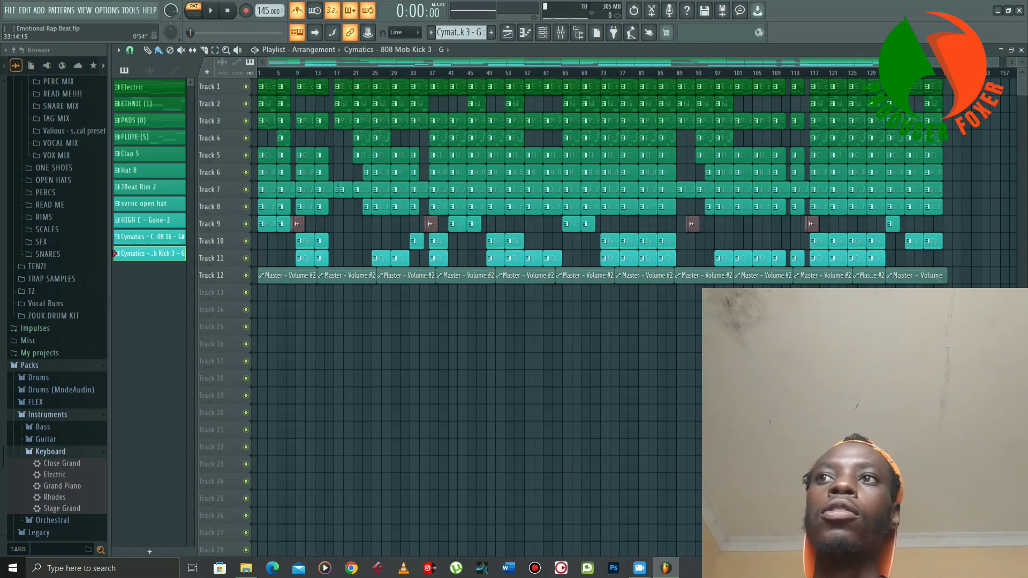
left_click_drag(999, 62, 641, 62)
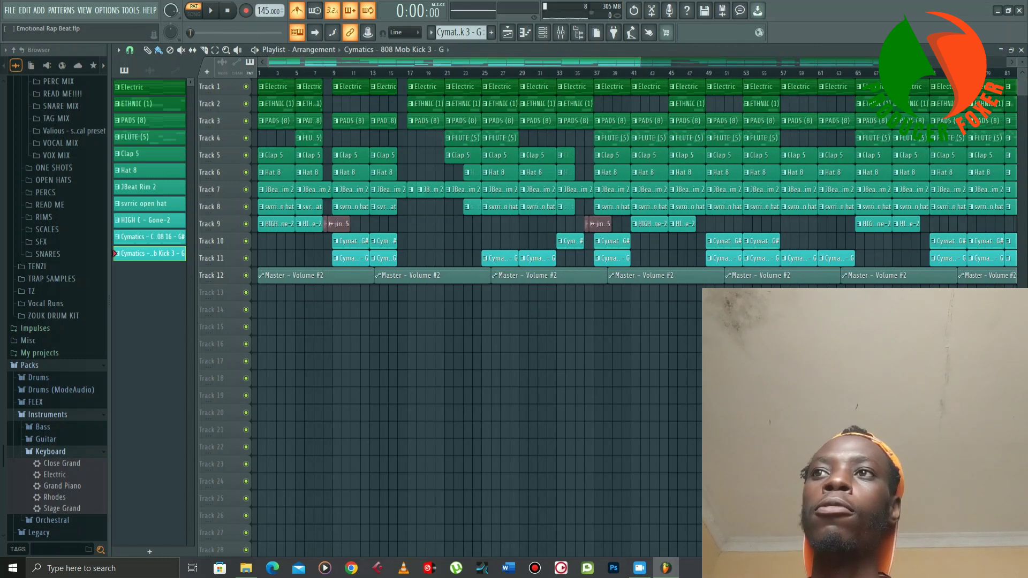
scroll(632, 214, "up", 3)
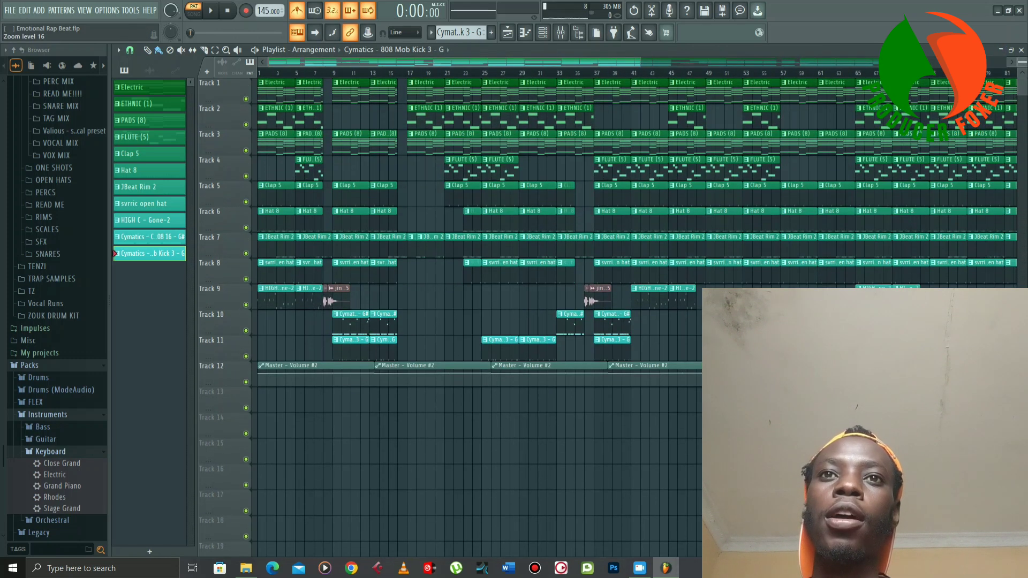
right_click(246, 202)
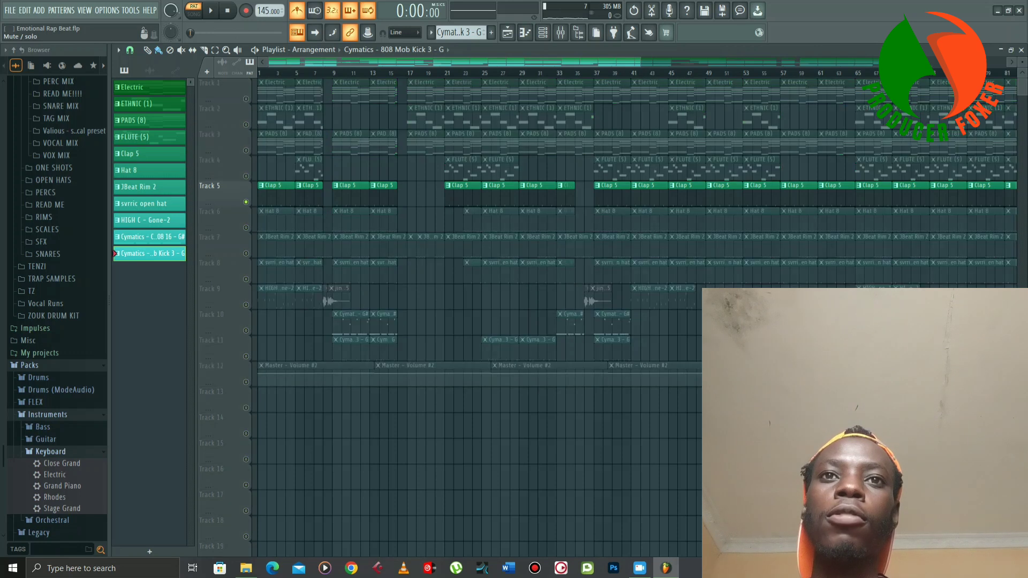
left_click(245, 228)
left_click(246, 253)
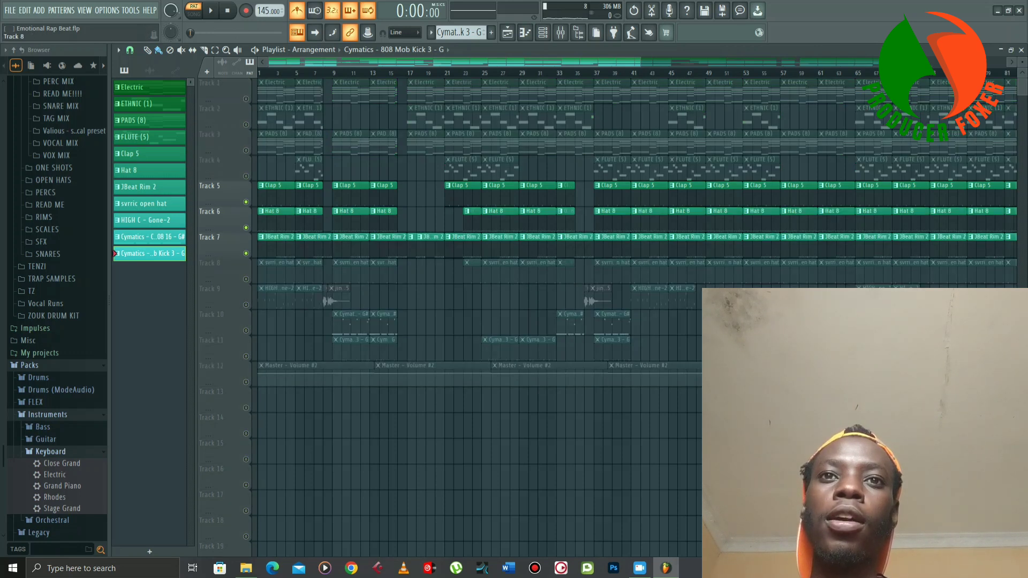
left_click(245, 279)
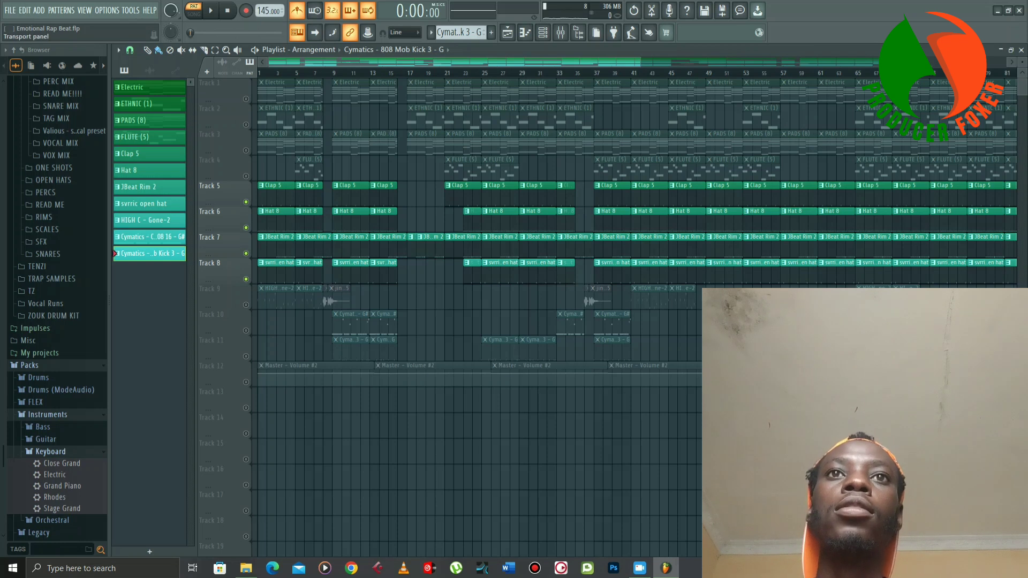
key("space")
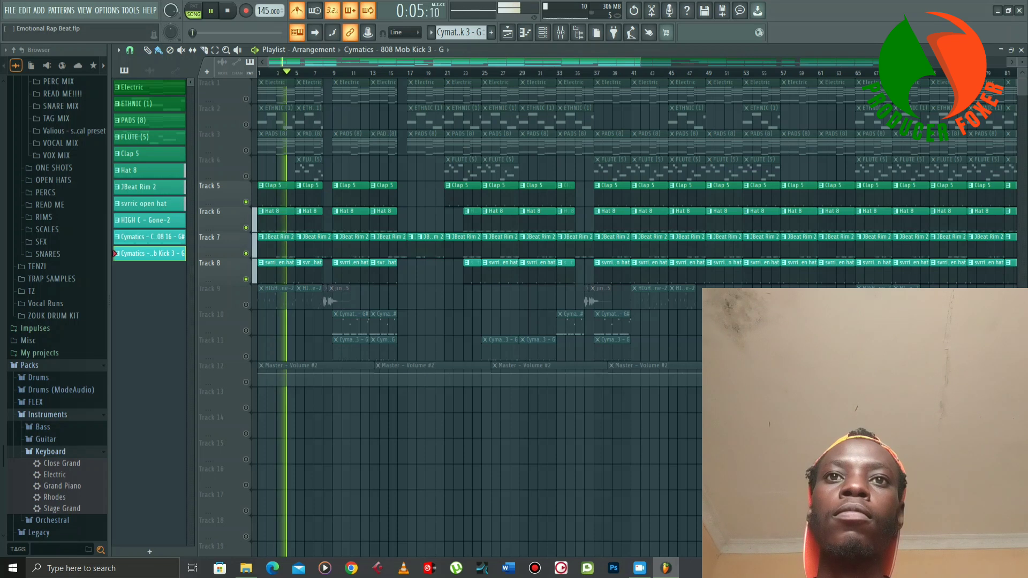
key("space")
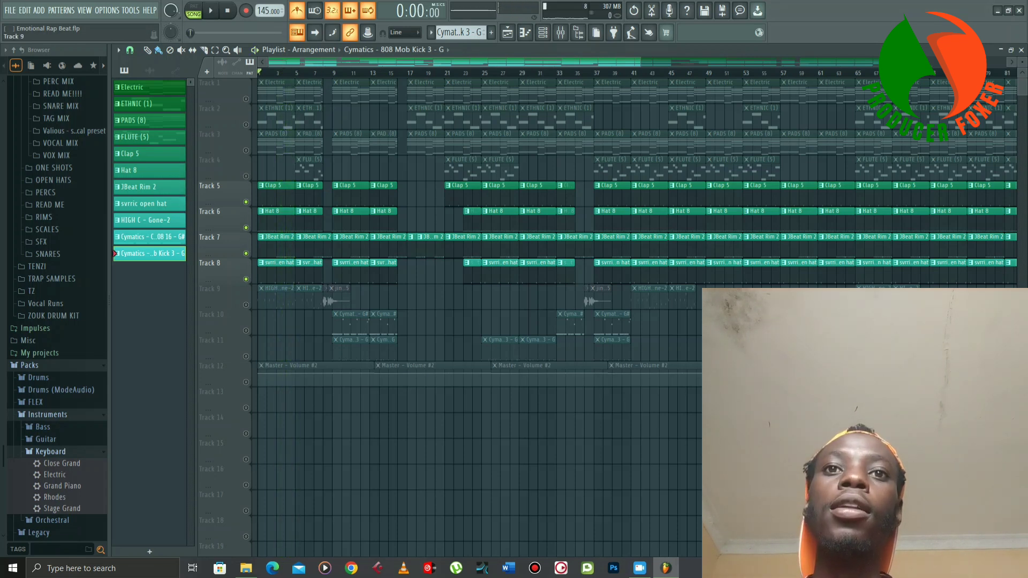
- Unmute playlist track 9 and play the HIGH C - Gone-2 clips together with tracks 5 to 8
left_click(246, 305)
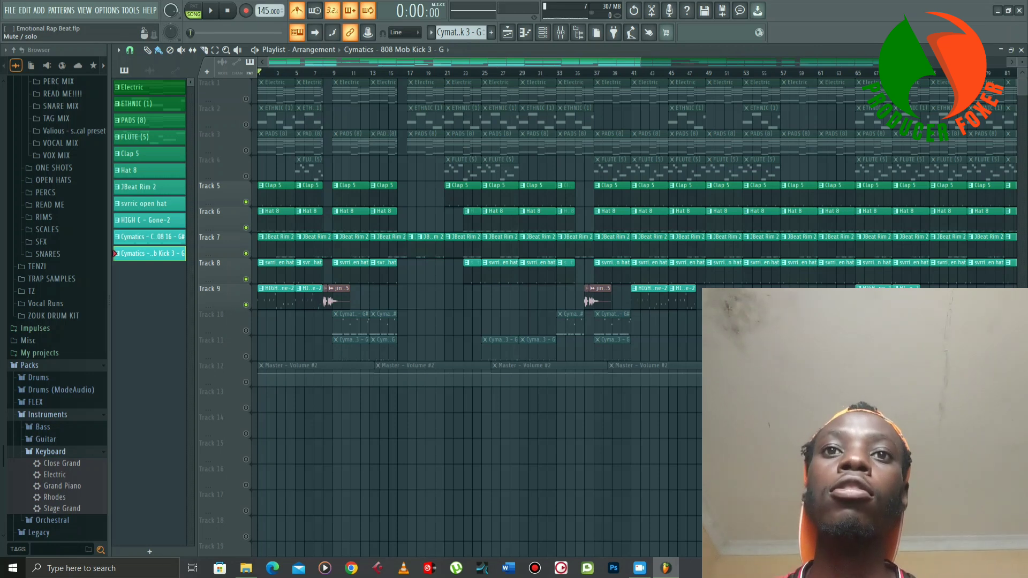
key("space")
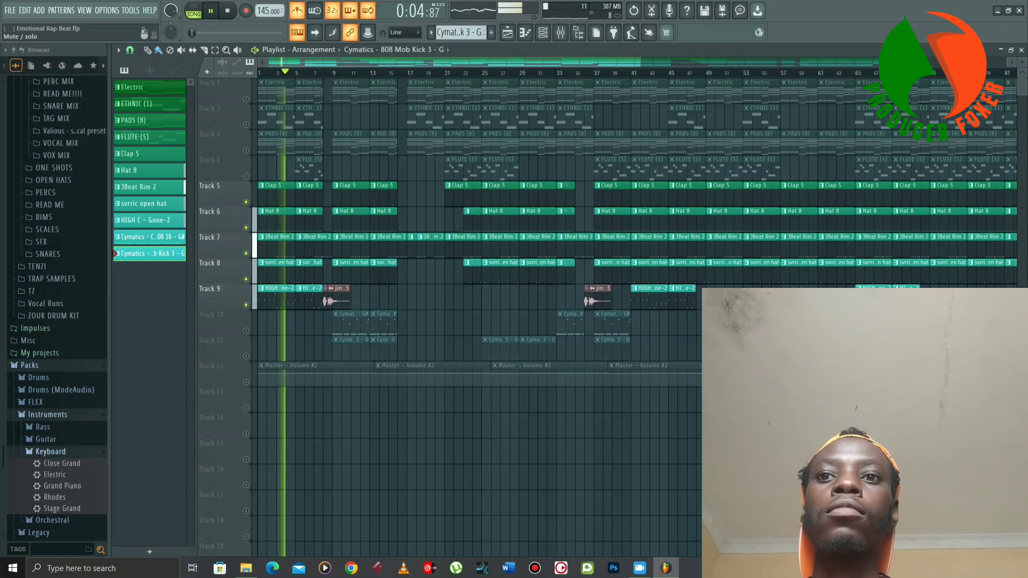
key("space")
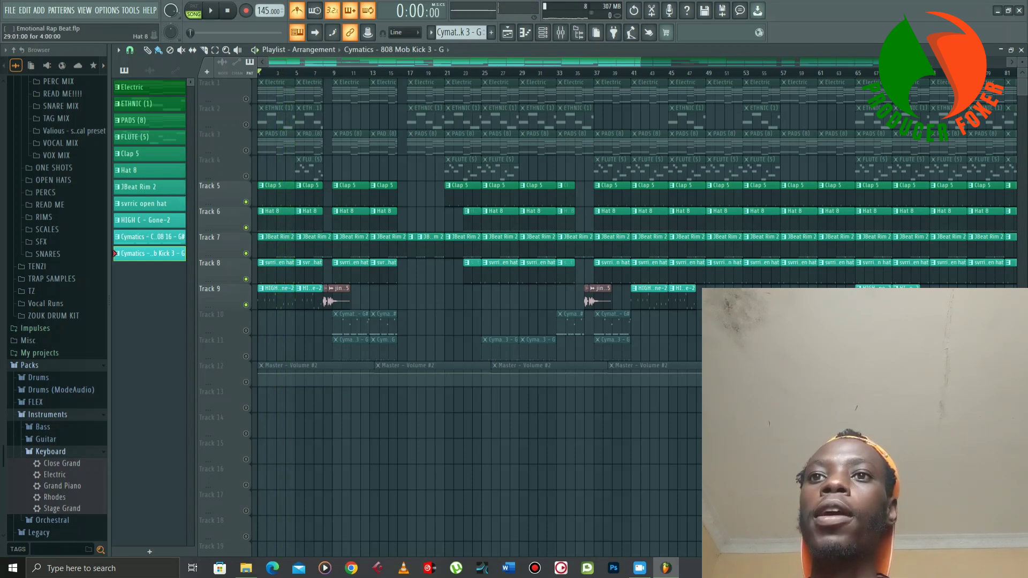
- Unmute playlist track 10, play the Cobra 808 with the drums from bar 49, and turn off the metronome
left_click(246, 331)
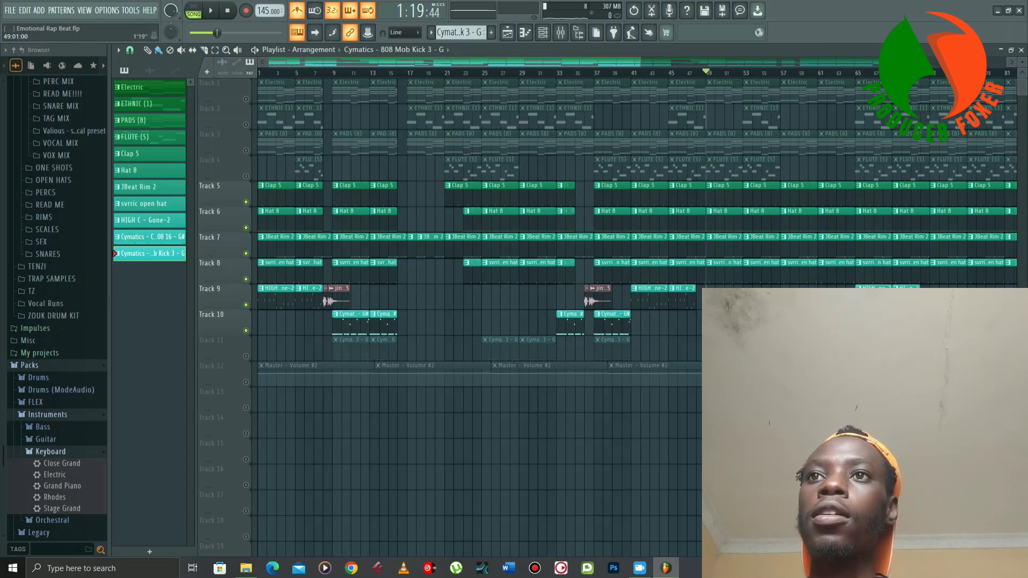
key("space")
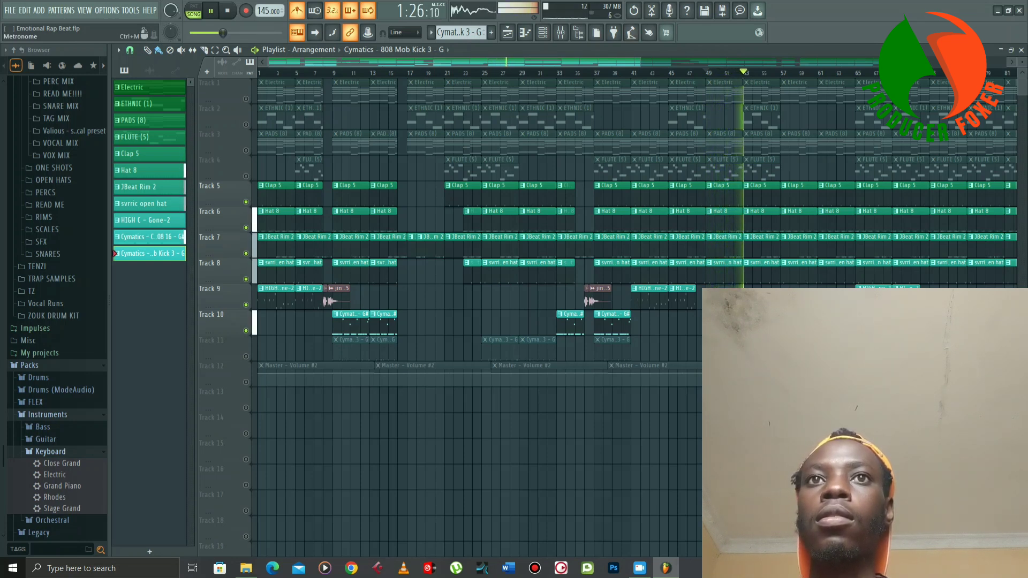
left_click(297, 10)
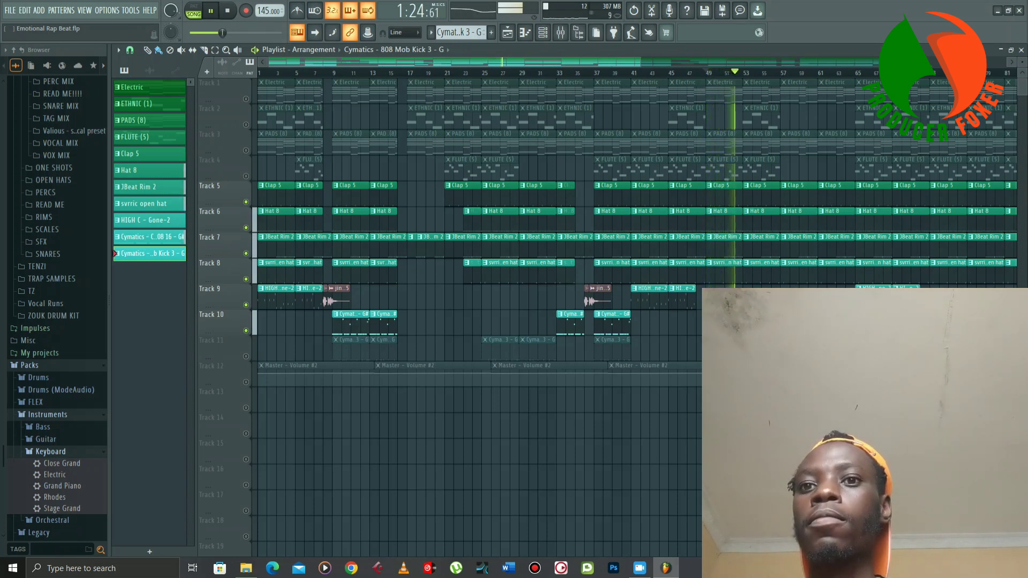
key("space")
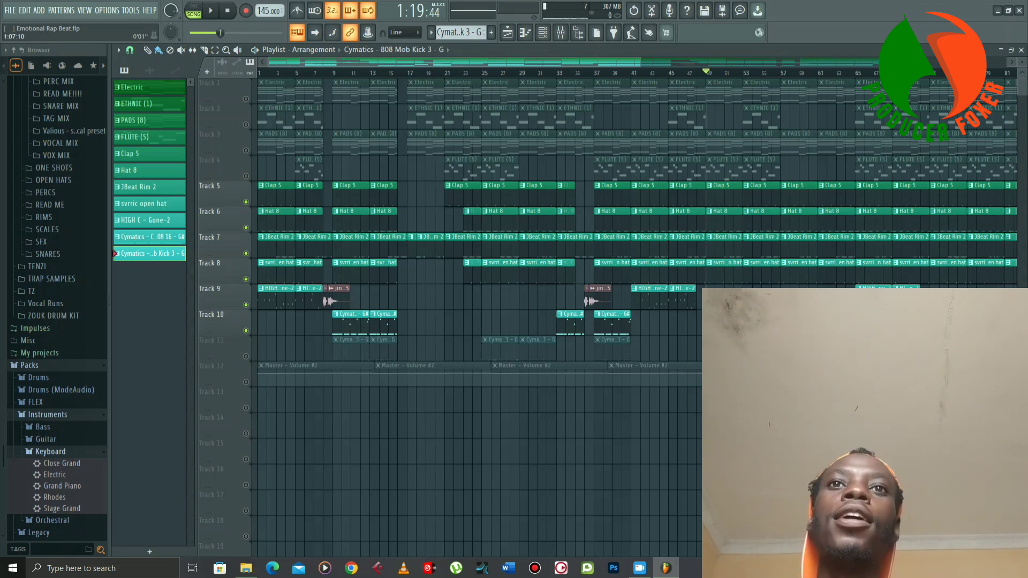
- Unmute all playlist tracks and play the full arrangement from the beginning
right_click(246, 99)
right_click(246, 99)
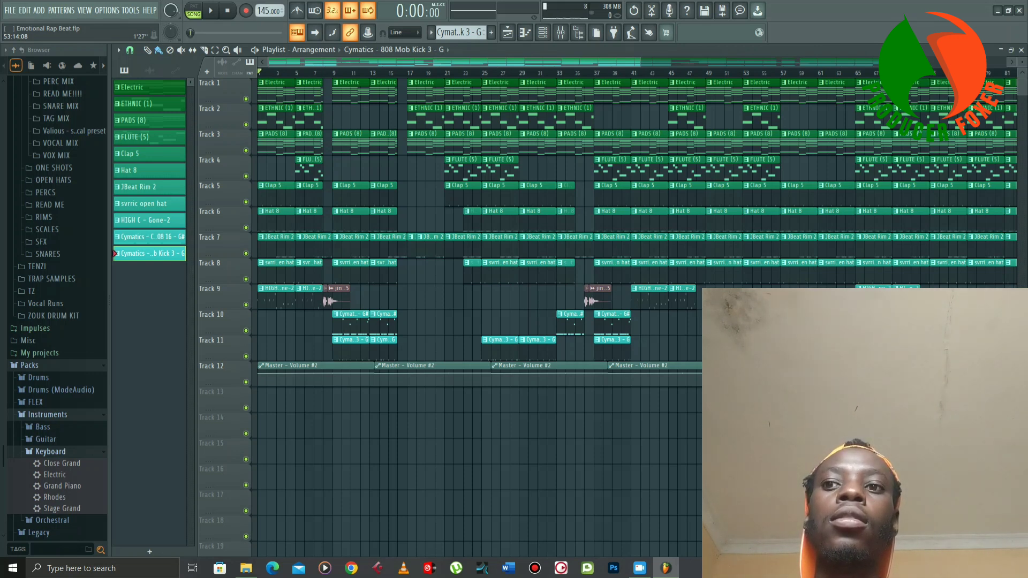
key("space")
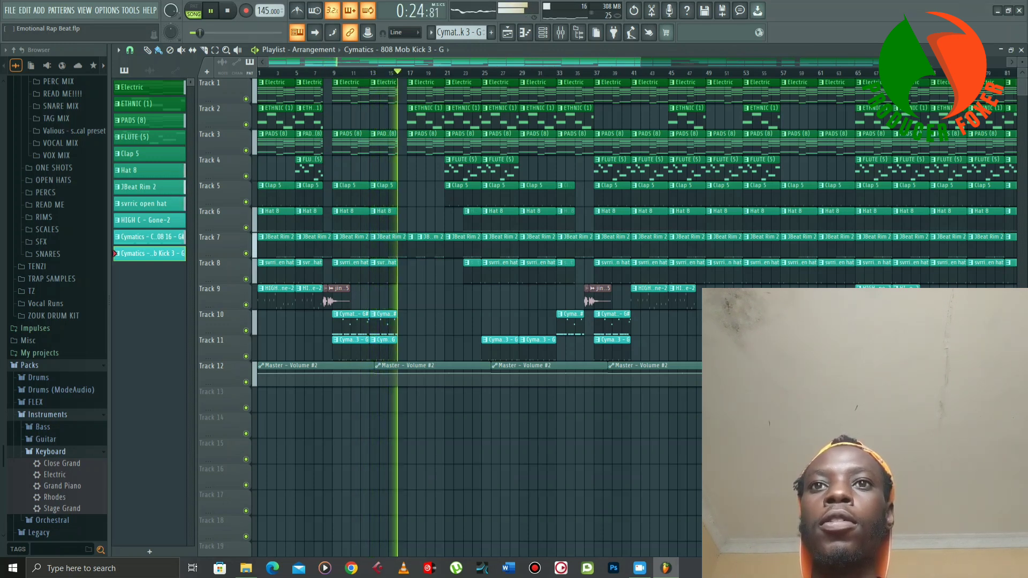
key("space")
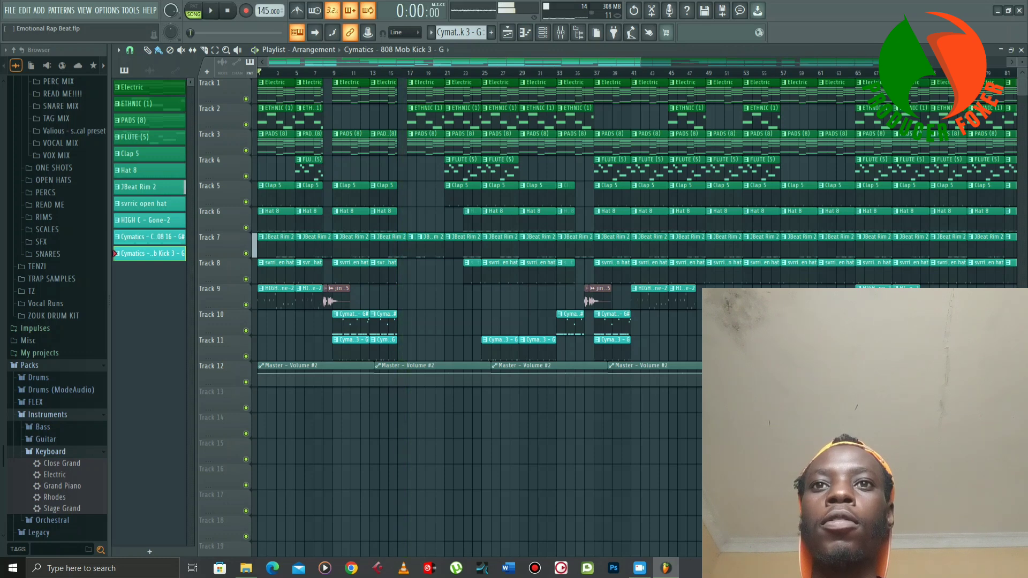
- Select the JBeat Rim 2 pattern, inspect Fruity Delay 2 on its mixer track, and return to the playlist
left_click(388, 244)
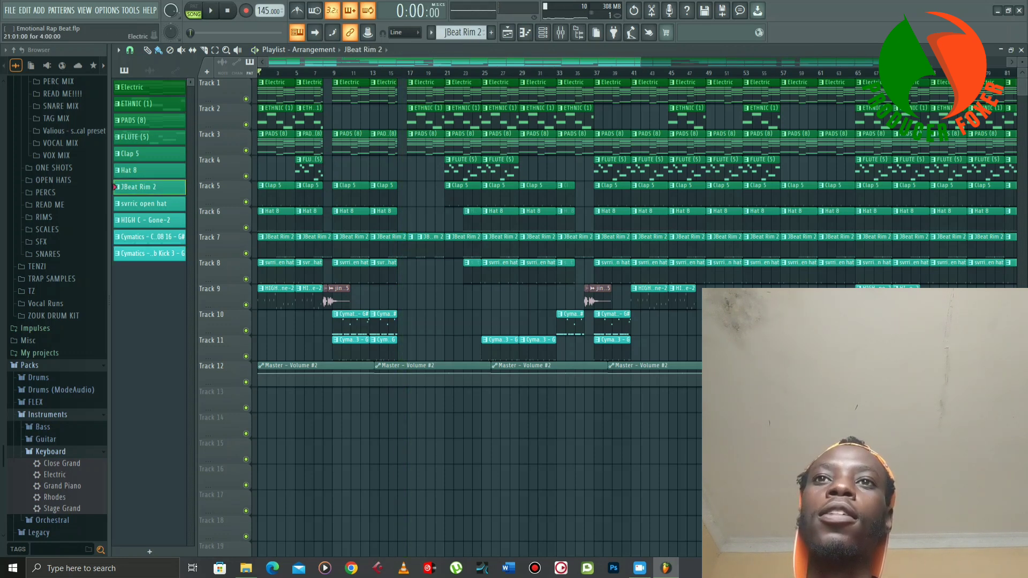
left_click(543, 33)
left_click(560, 33)
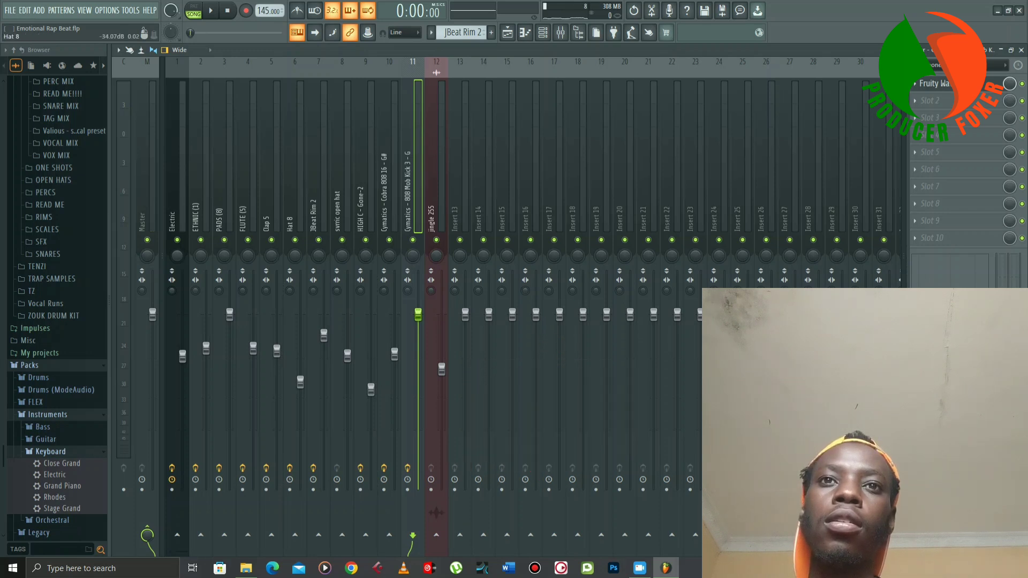
left_click(319, 215)
left_click(943, 84)
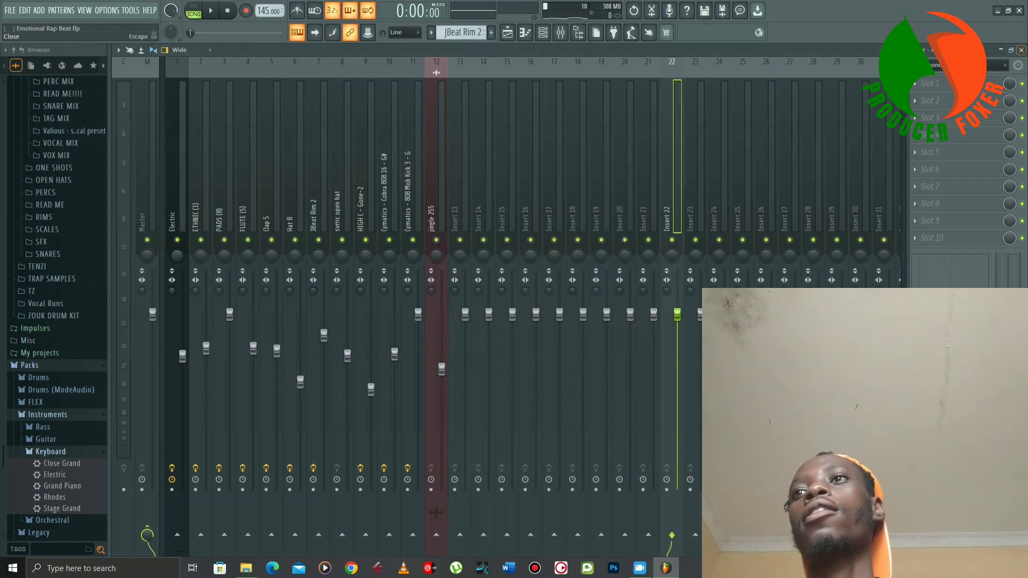
left_click(1022, 50)
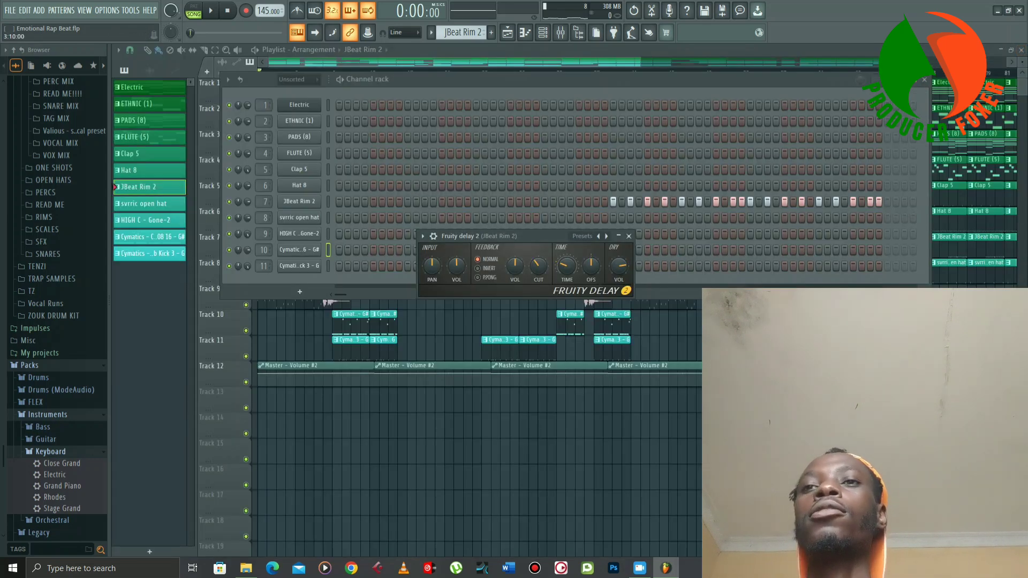
left_click(924, 79)
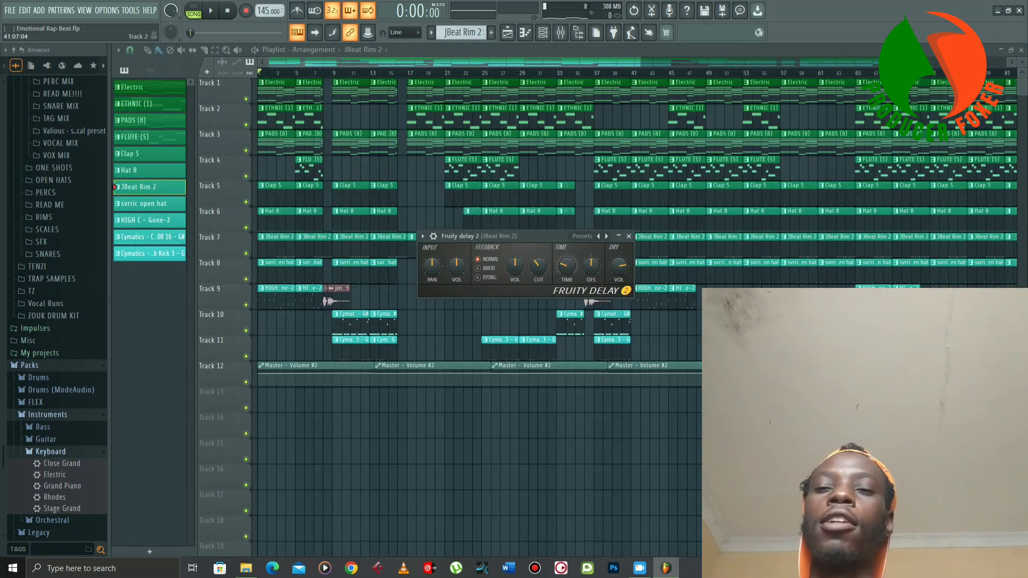